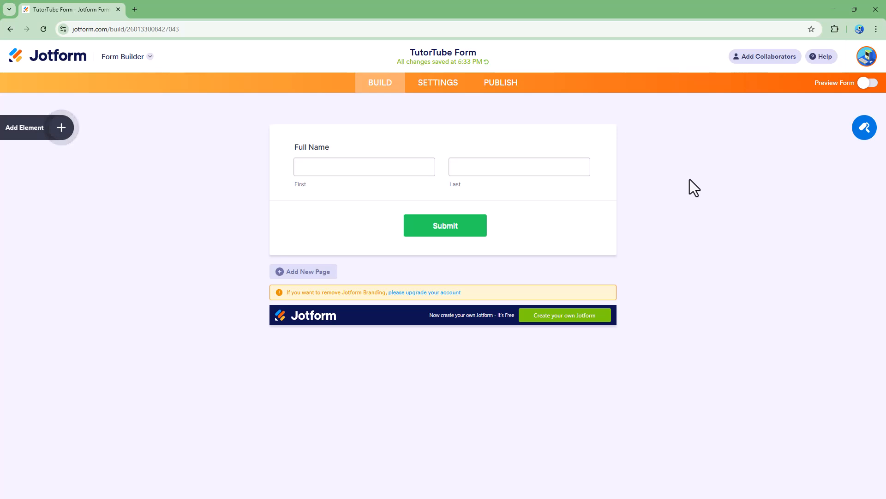
- Add a Number element below the Full Name field and label it "Price"
left_click(62, 128)
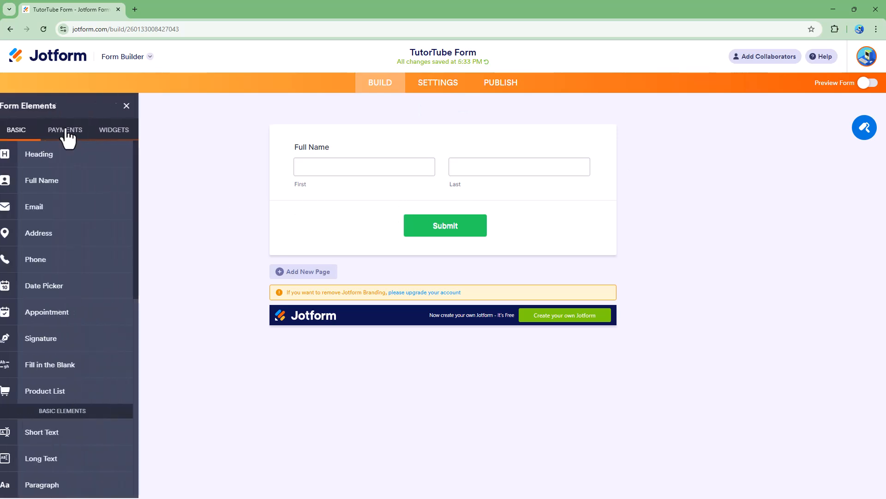
scroll(69, 267, "down", 2)
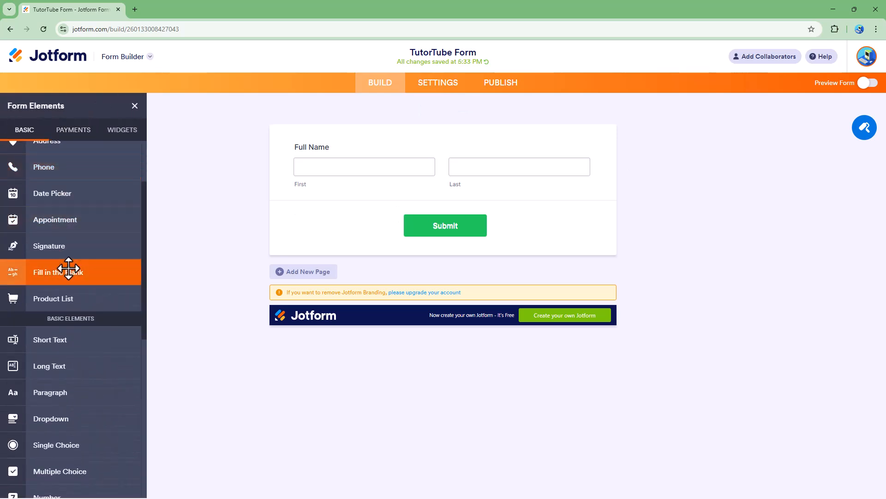
scroll(91, 341, "down", 2)
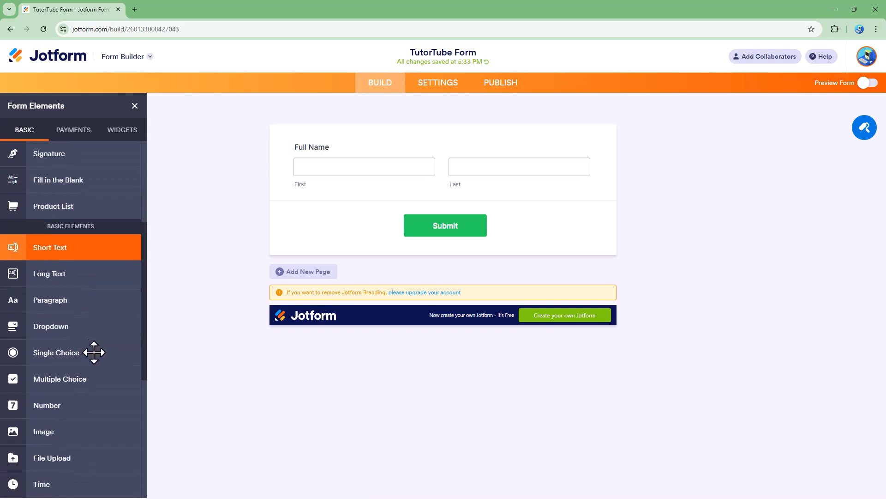
scroll(95, 385, "down", 1)
scroll(87, 393, "up", 5)
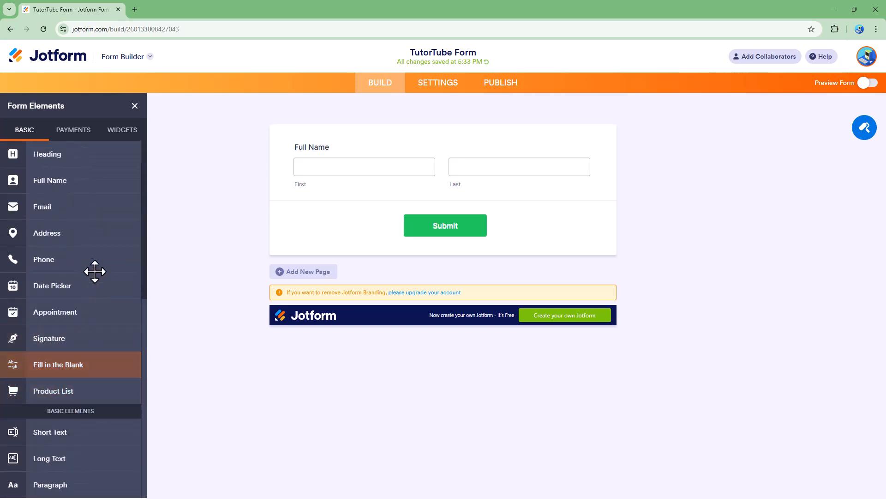
scroll(94, 348, "down", 6)
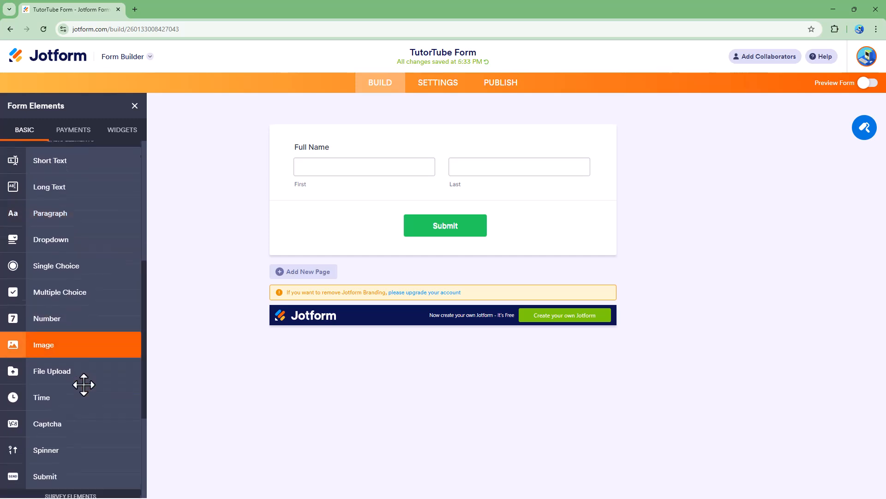
left_click(75, 313)
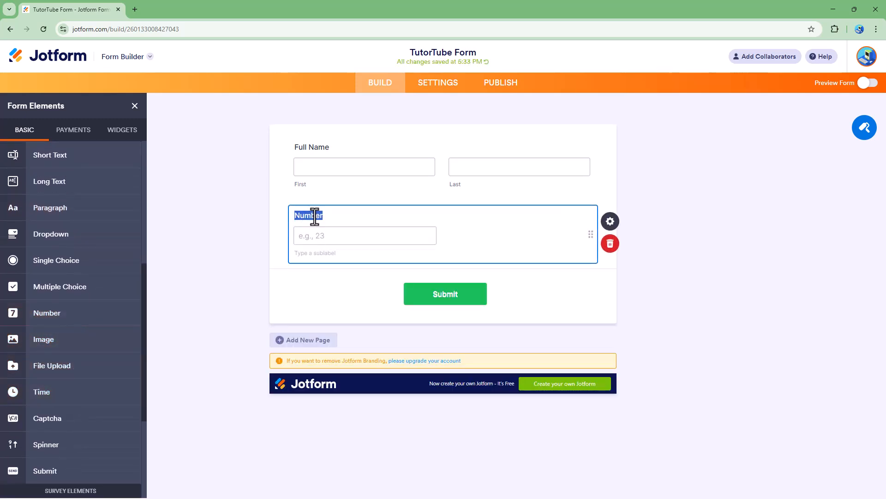
type("Price")
- Examine the Price field's unique name and field ID in its advanced field details, and close the properties
left_click(611, 223)
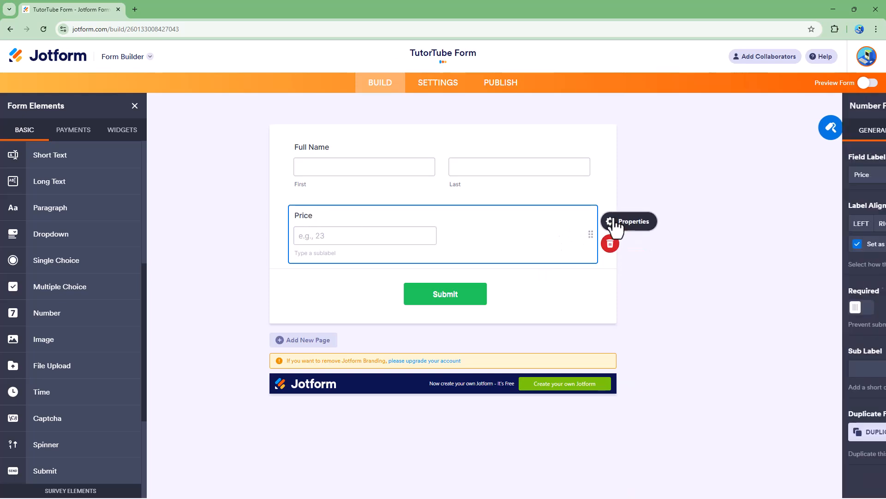
left_click(850, 134)
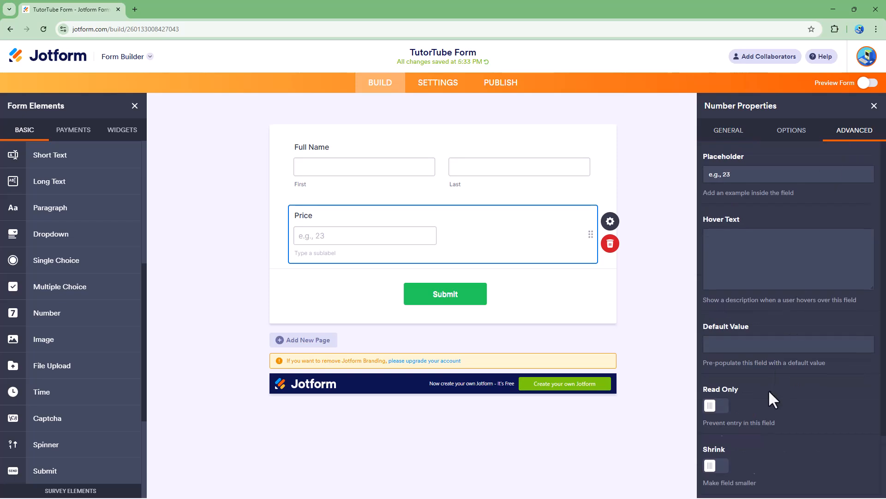
scroll(762, 423, "down", 2)
left_click(859, 487)
scroll(764, 425, "down", 3)
left_click_drag(753, 390, 720, 390)
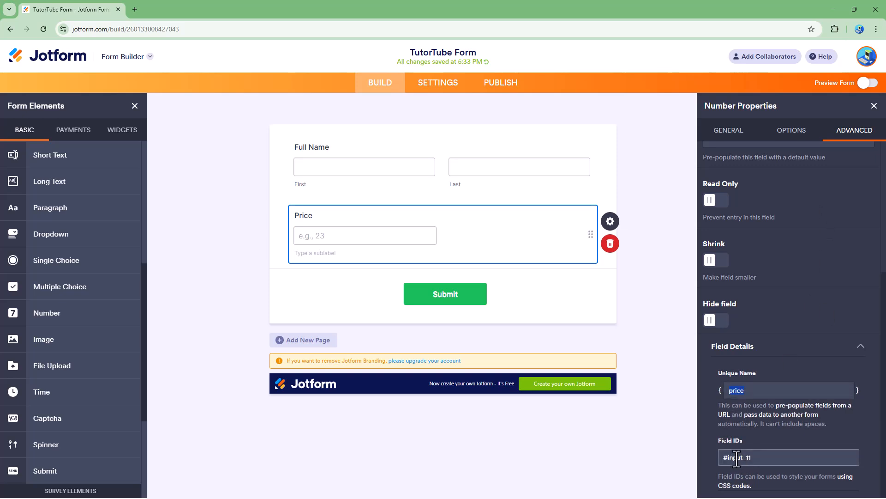
left_click_drag(759, 457, 729, 457)
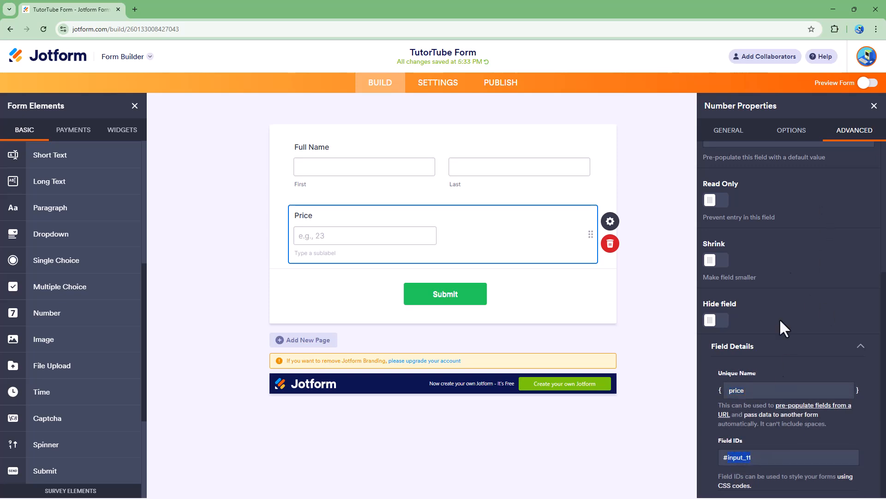
left_click(874, 107)
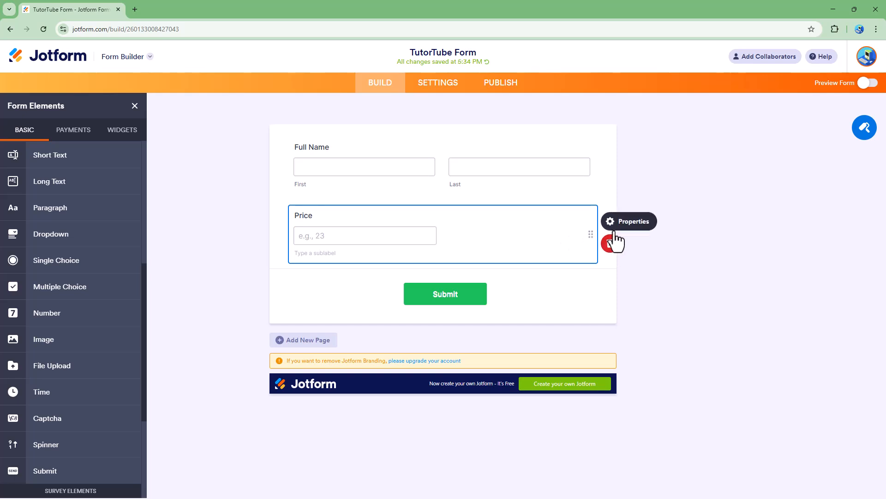
- Duplicate the Price field and label the copy "Quantity"
left_click(610, 222)
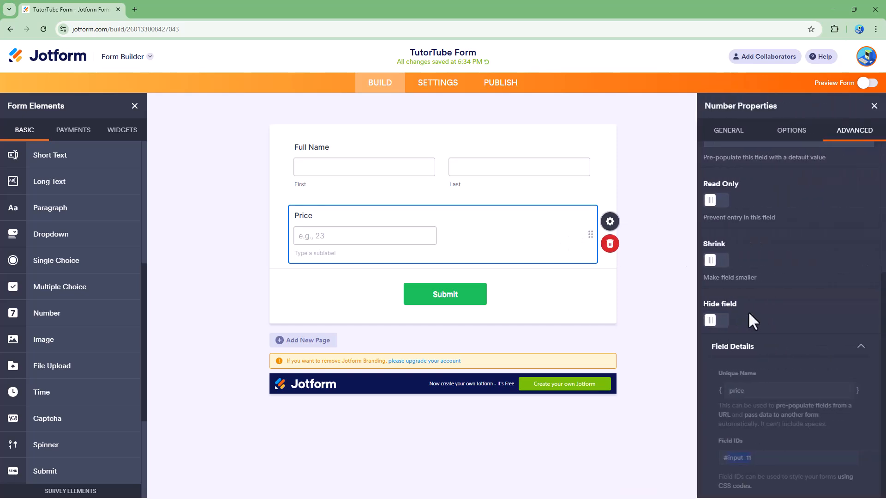
left_click(722, 139)
left_click(738, 434)
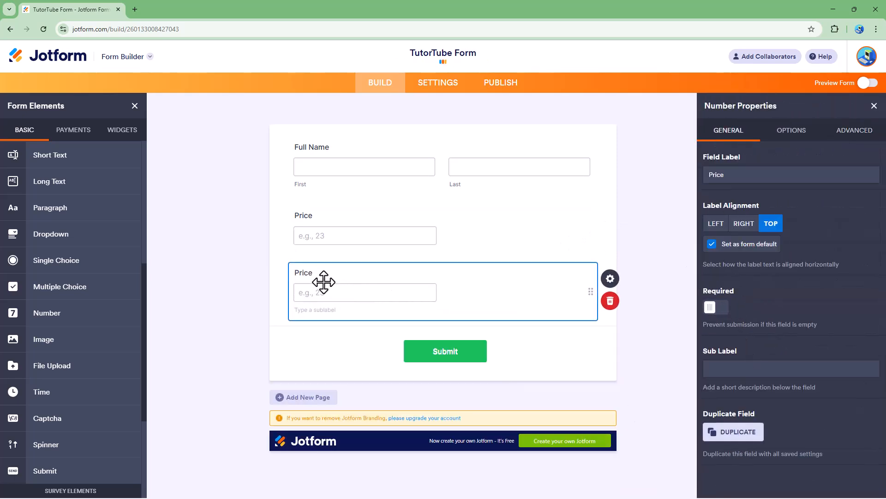
double_click(304, 274)
type("Quantity")
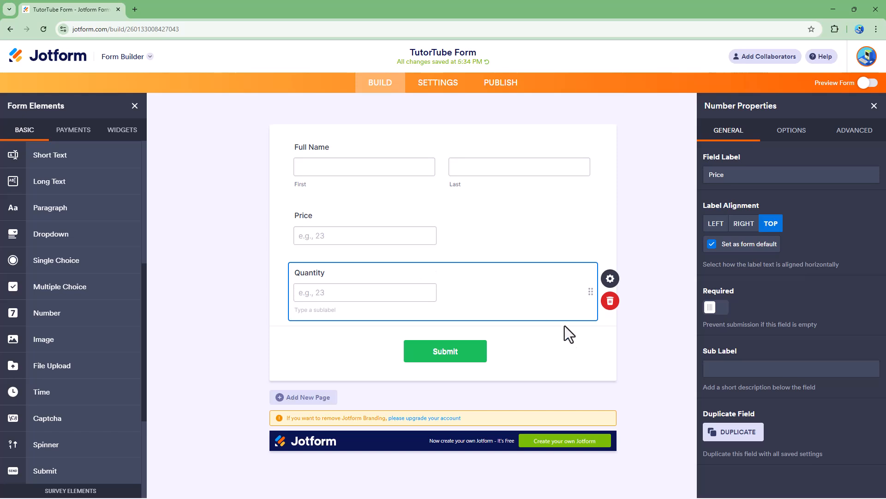
left_click(572, 344)
left_click(505, 276)
left_click(399, 250)
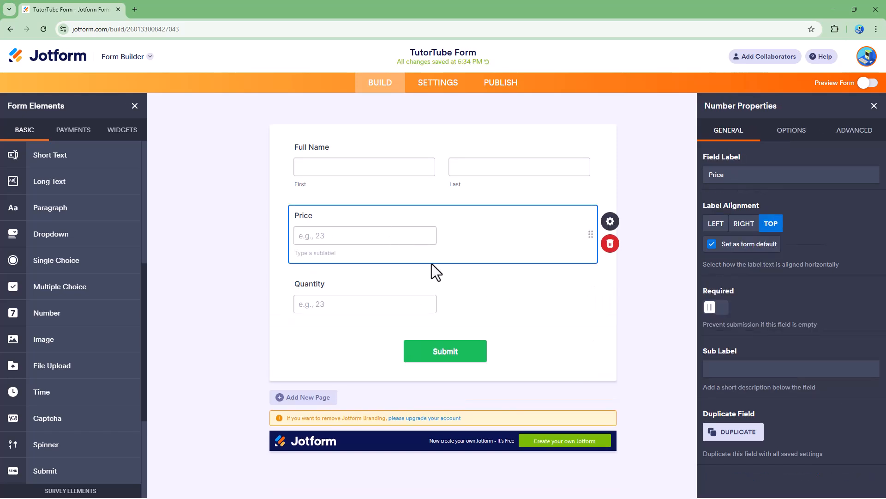
left_click(406, 319)
left_click(370, 329)
left_click(404, 232)
- Examine the Quantity field's unique name and field ID in its advanced field details, and close the properties
left_click(357, 303)
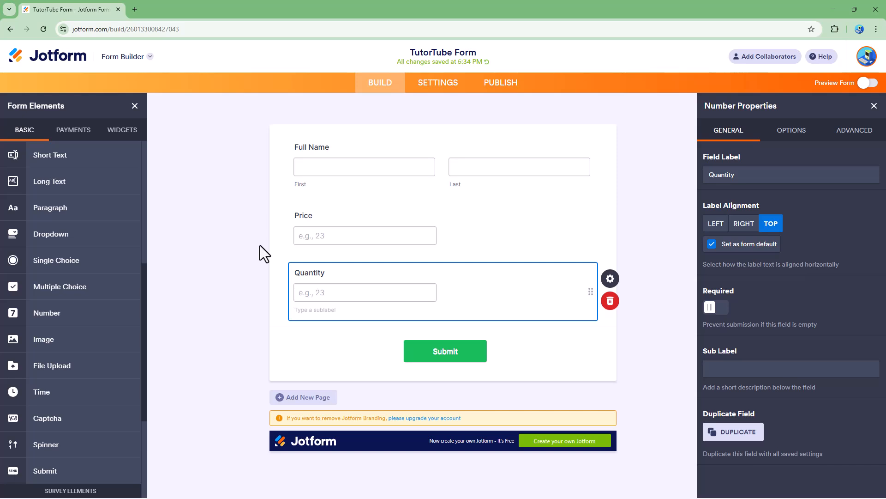
left_click(848, 136)
scroll(765, 407, "down", 2)
left_click(820, 480)
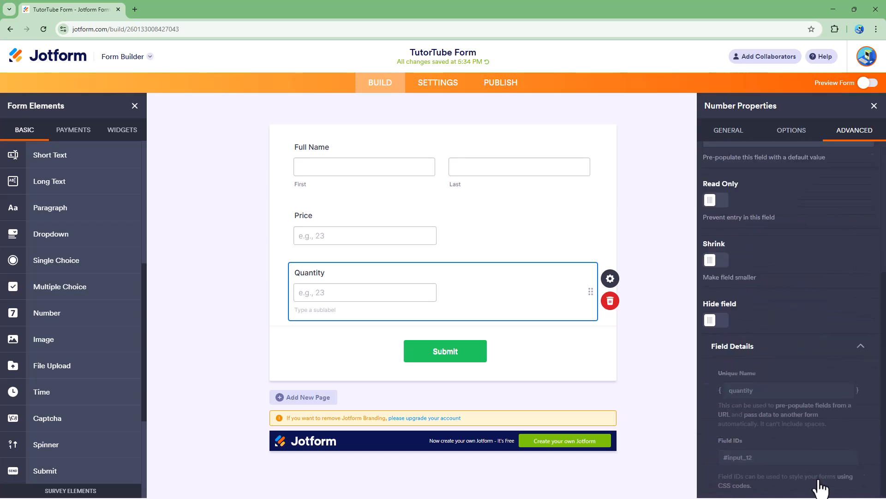
left_click(874, 107)
left_click(698, 200)
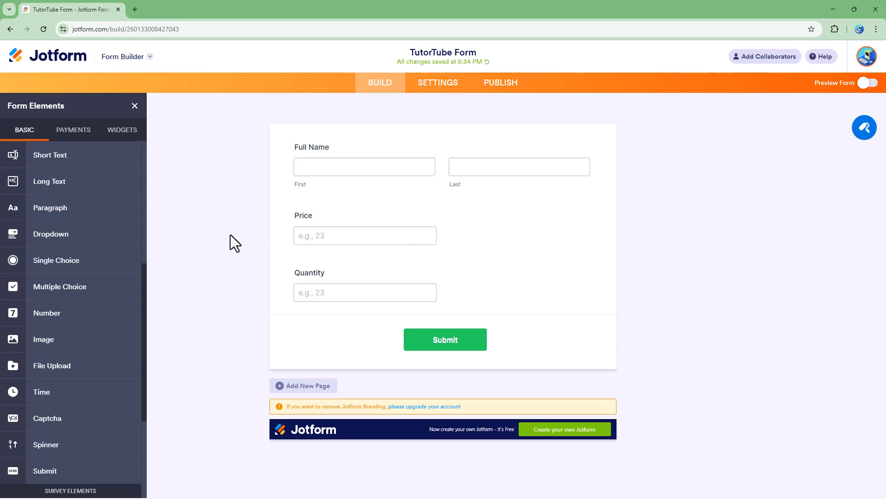
- Add a Form Calculation widget labeled "Final Calculation With Discount" and open its properties
left_click(113, 132)
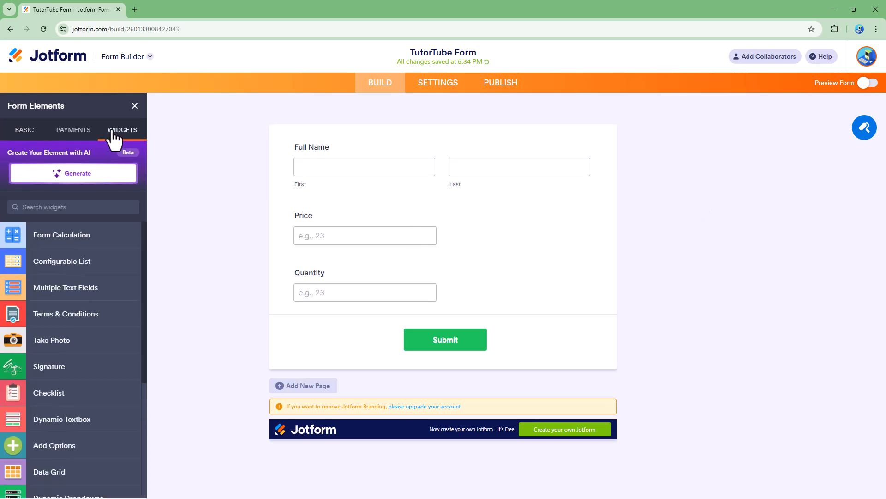
left_click(57, 238)
left_click(319, 300)
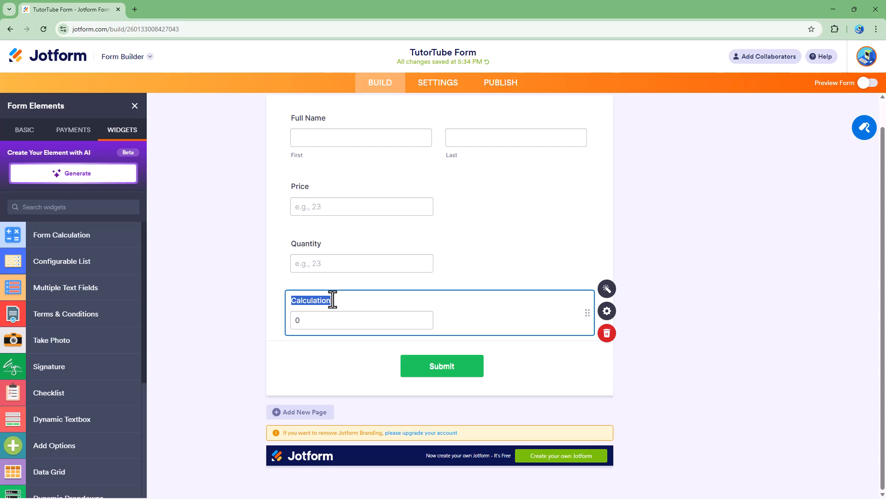
type("Final Calculation With Discount")
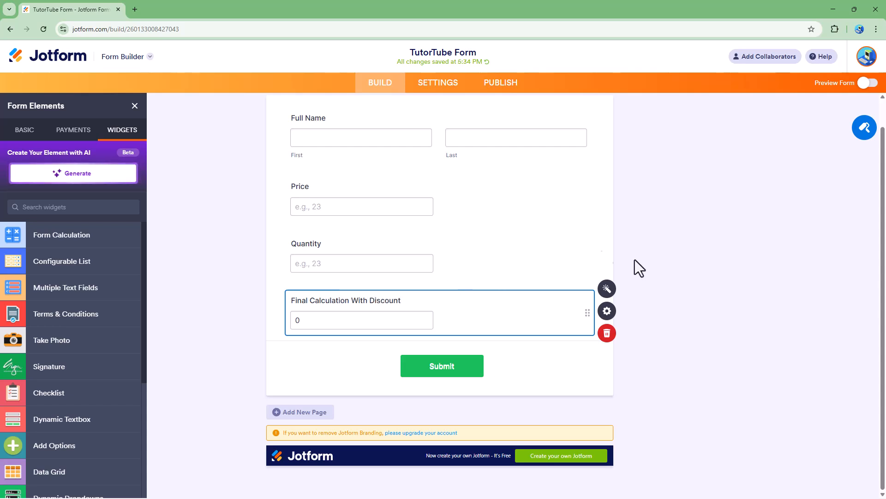
left_click(696, 256)
left_click(388, 305)
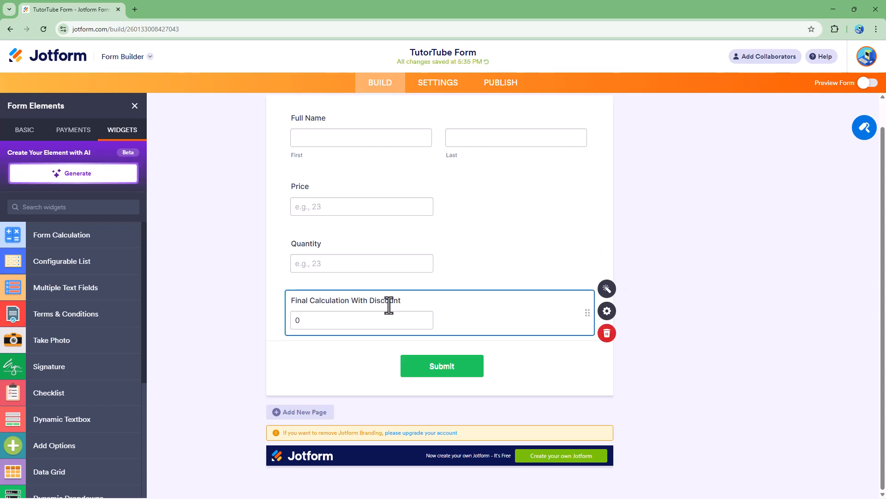
left_click(608, 312)
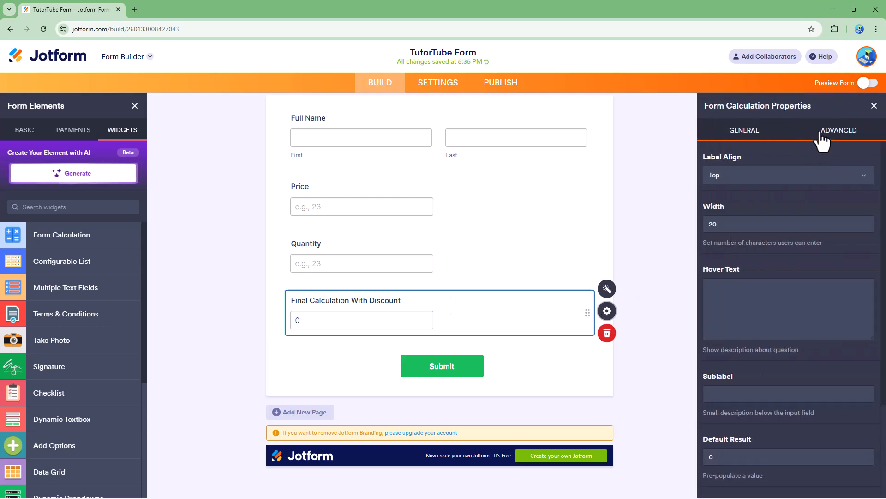
- Try the Right and Left label alignments on the calculation field and restore the Top alignment
left_click(749, 169)
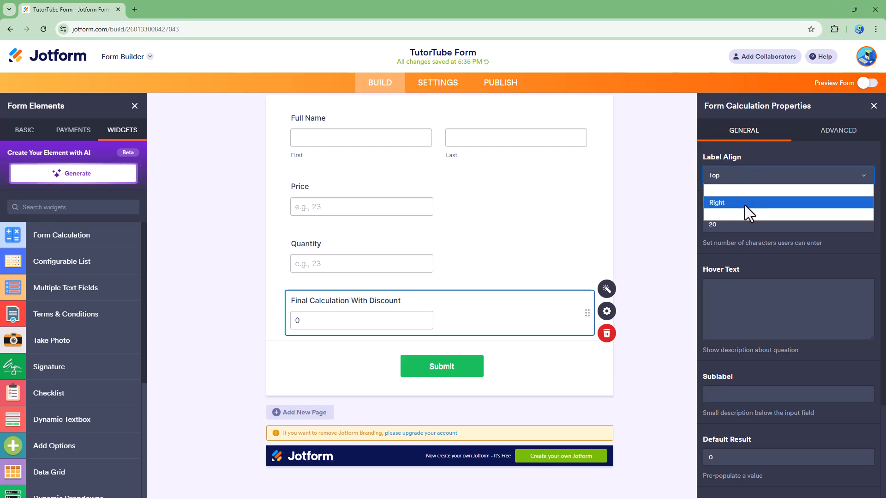
left_click(745, 205)
left_click(744, 174)
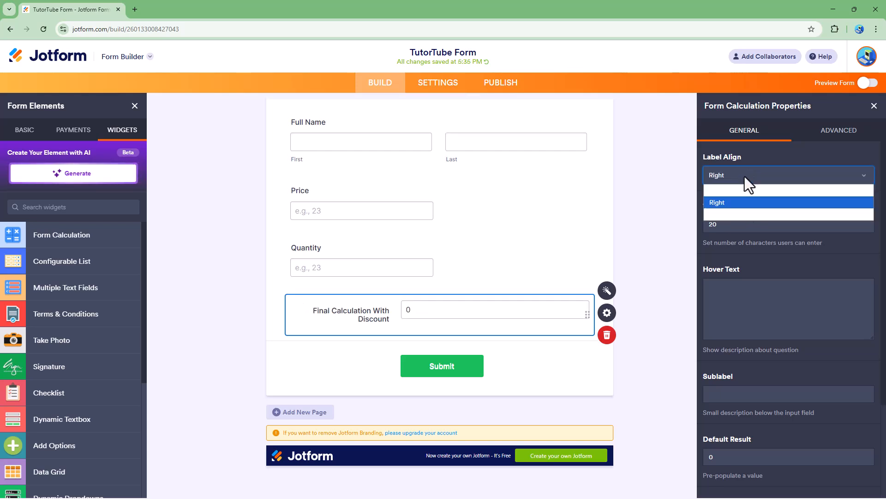
left_click(720, 212)
left_click(736, 181)
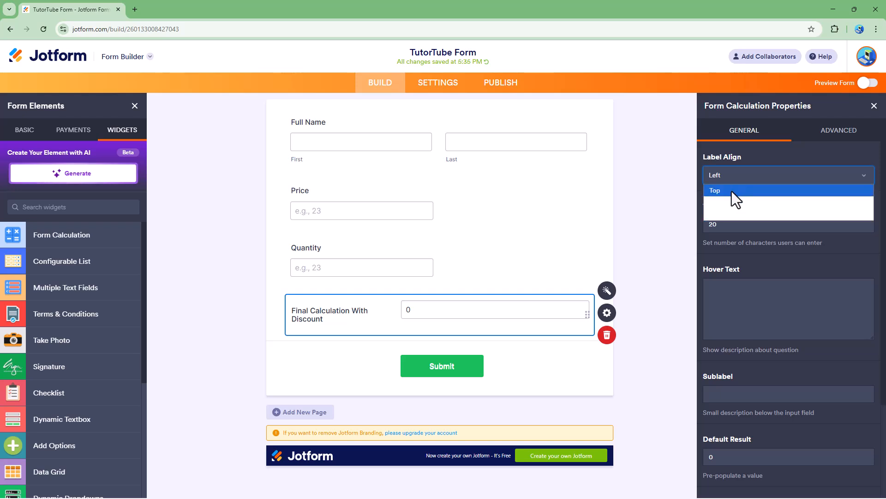
left_click(732, 190)
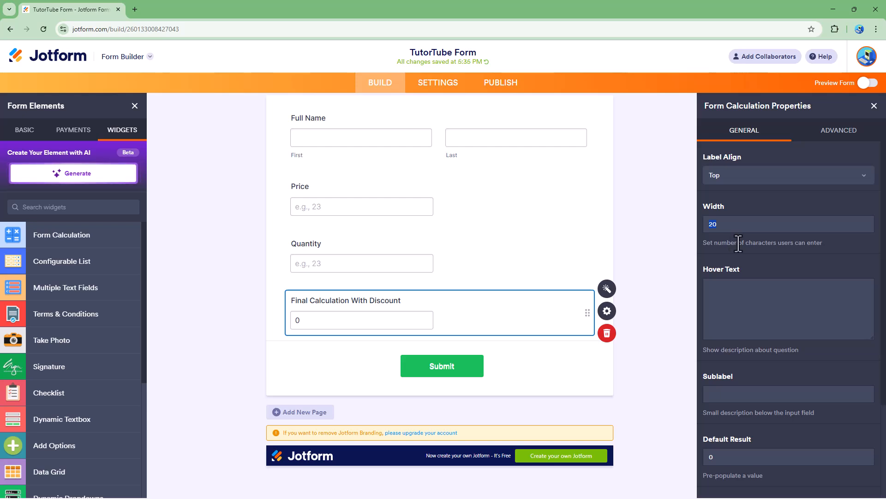
- Set the calculation field's width to 30, hover text to "Final Price with Discount of 10%" and sublabel to "Final Amount"
type("0")
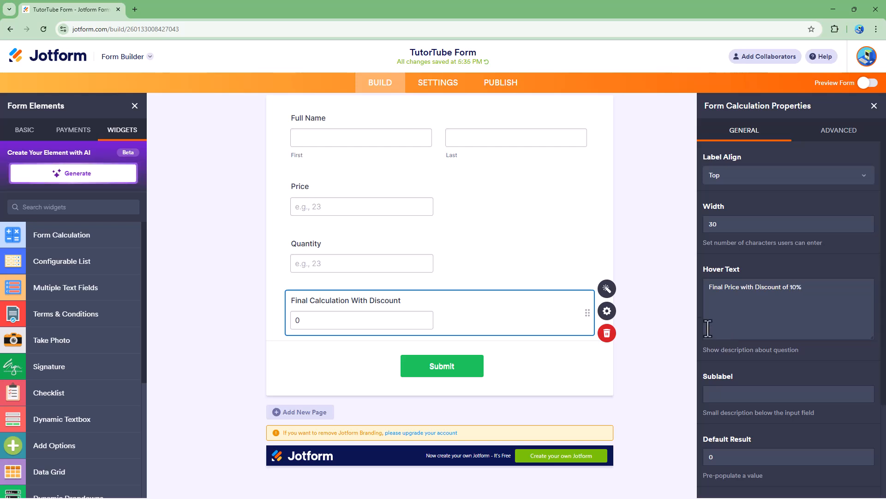
left_click(734, 392)
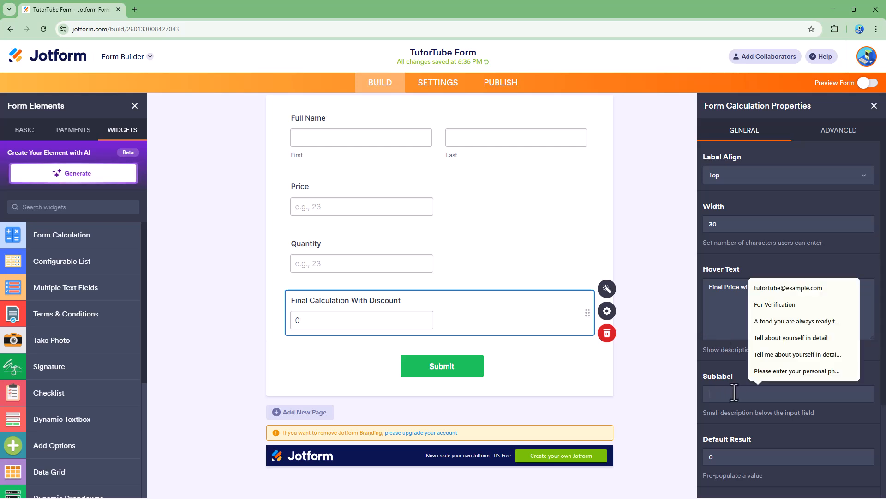
type("Final Amount")
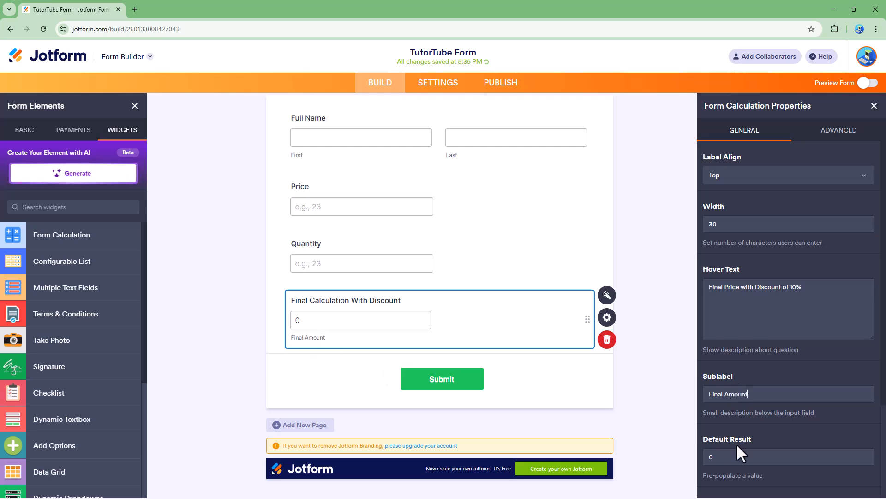
- Review the advanced properties of the calculation field, including its field label
left_click(815, 139)
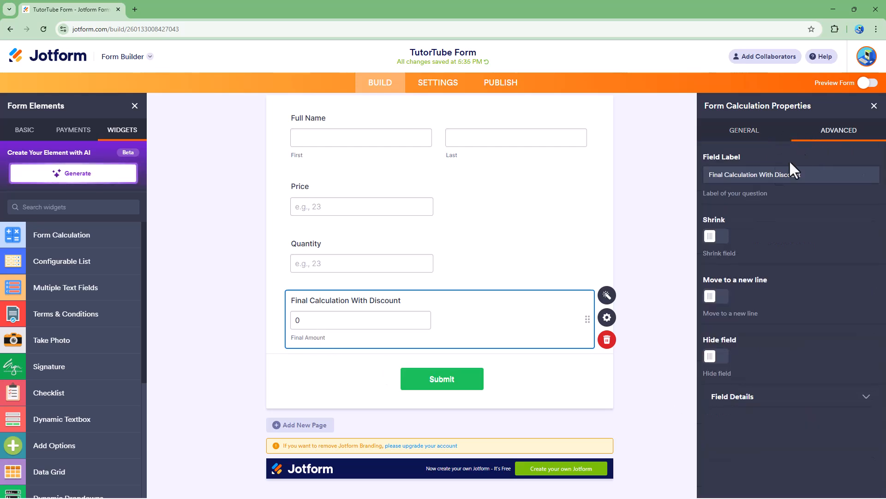
left_click(771, 181)
left_click(655, 218)
- Build the formula (Price * Quantity) in the widget settings of the Final Calculation With Discount field
left_click(427, 326)
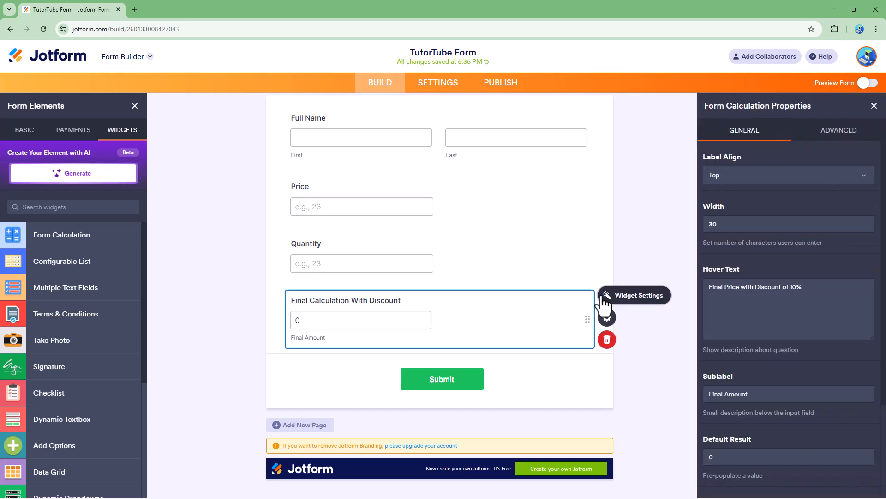
left_click(606, 296)
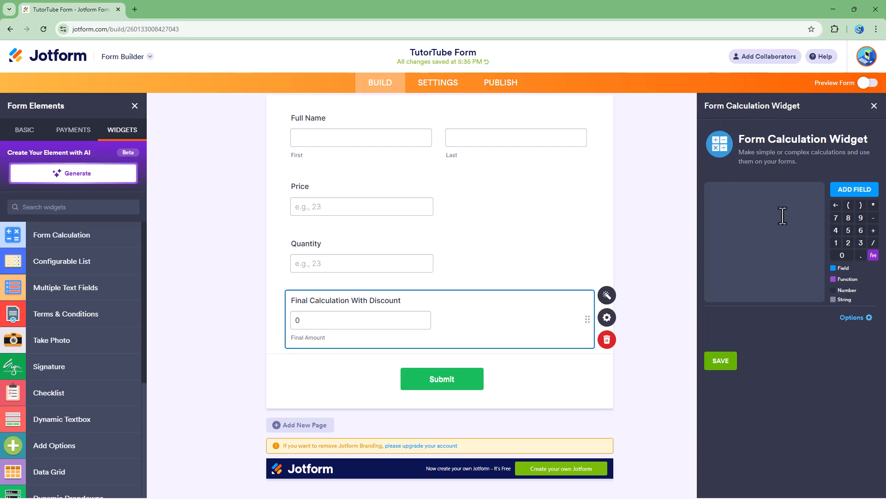
left_click(854, 190)
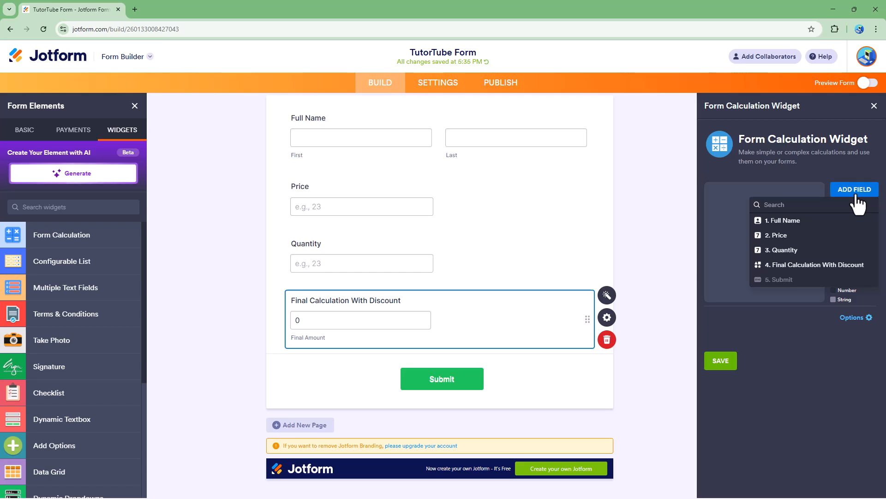
left_click(787, 239)
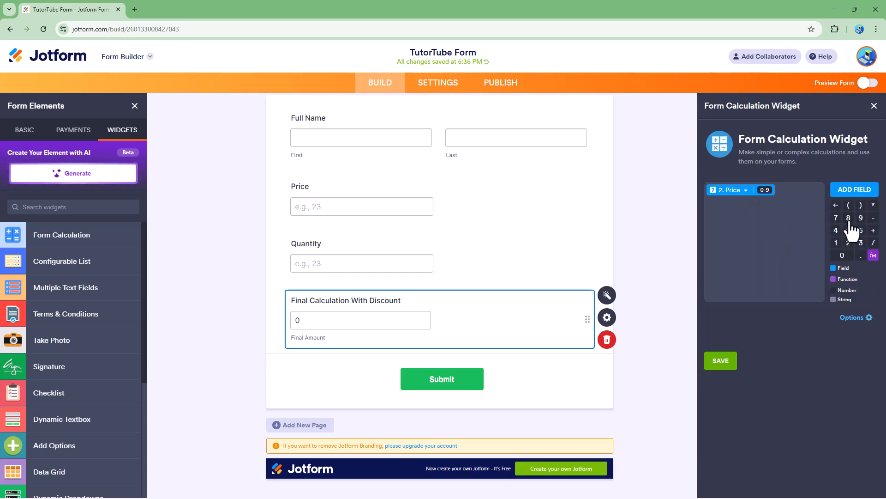
left_click(873, 206)
left_click(860, 193)
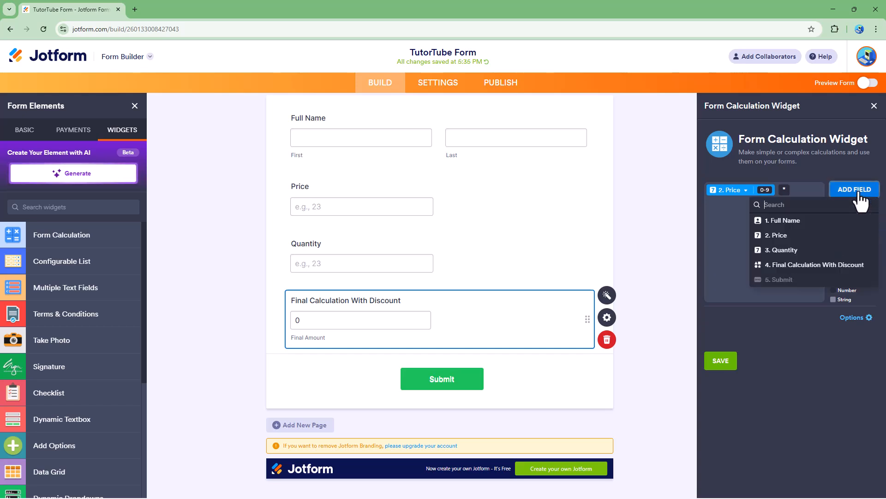
left_click(769, 250)
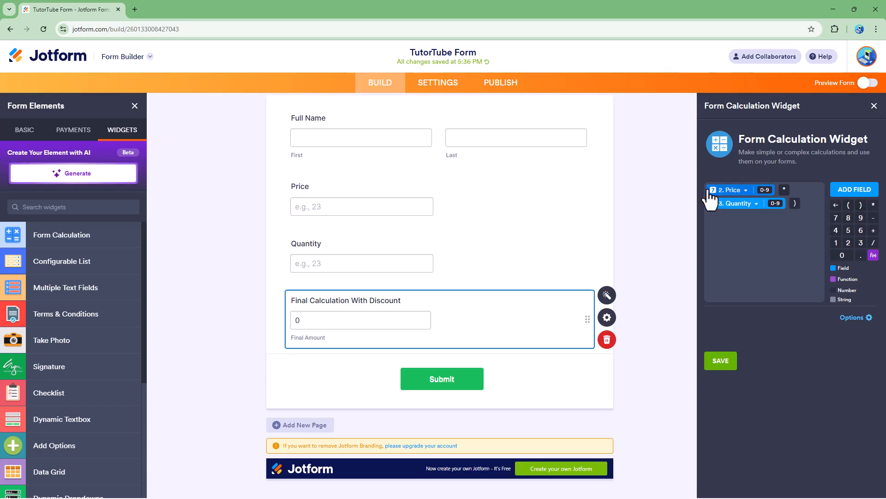
type(")")
left_click(851, 208)
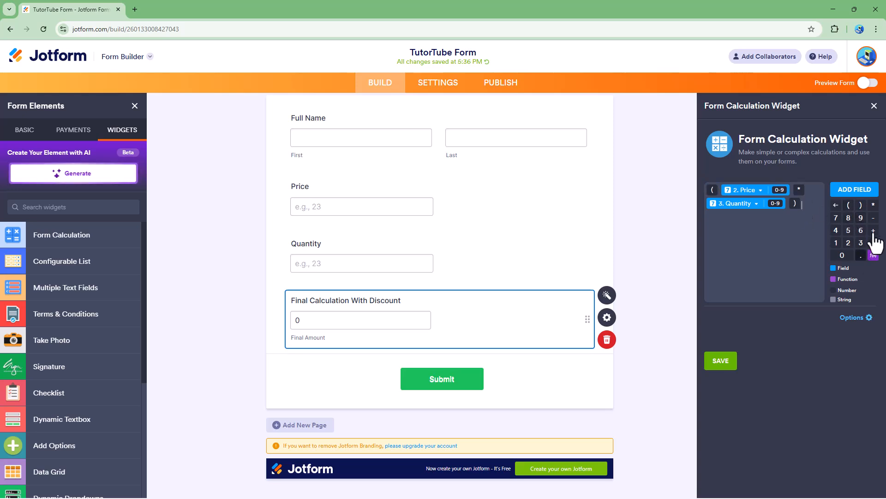
- Multiply the bracketed Price and Quantity product by 0.1 and leave the widget settings without saving
left_click(874, 207)
left_click(842, 255)
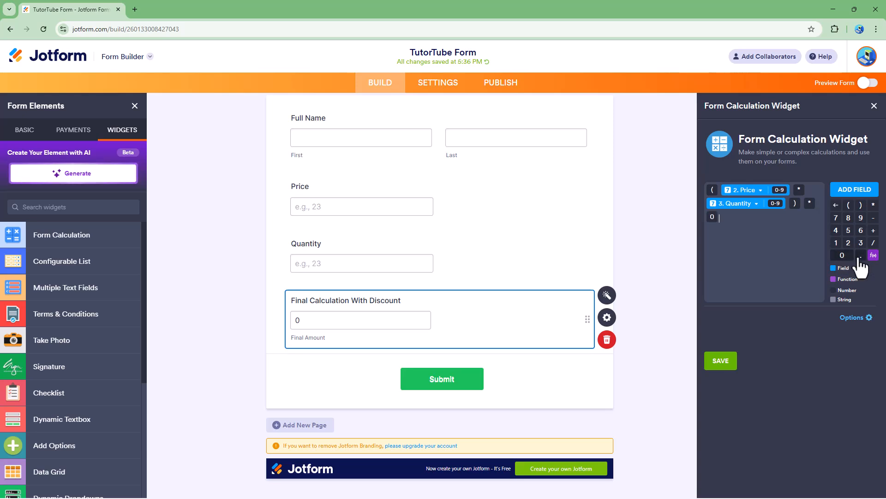
left_click(861, 255)
left_click(836, 244)
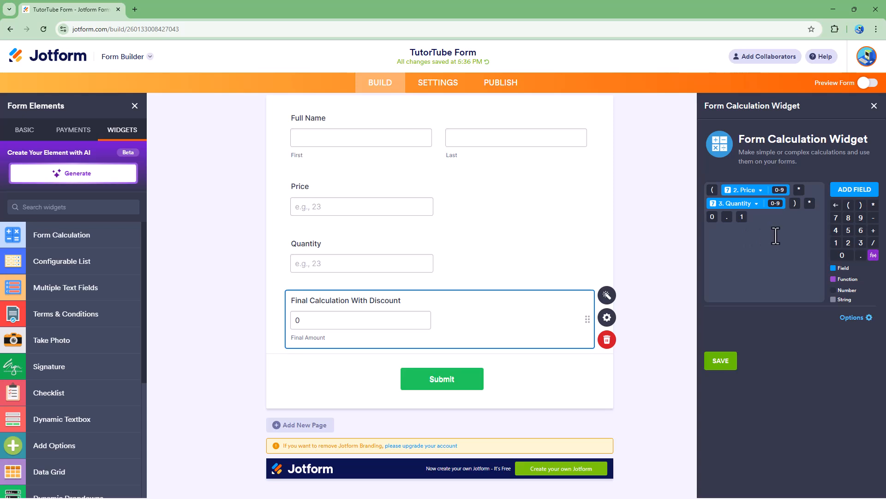
left_click(575, 212)
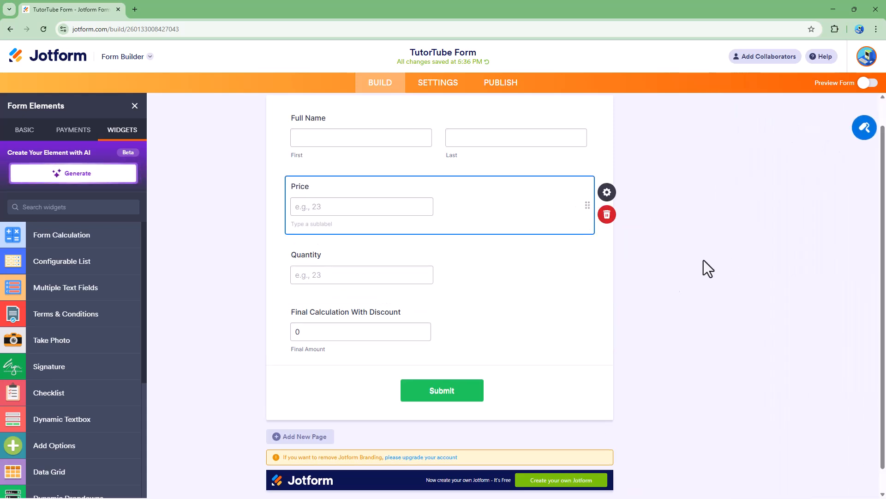
- Preview the form, test the calculation with Price 1000 and Quantity 5, and return to the builder
left_click(866, 83)
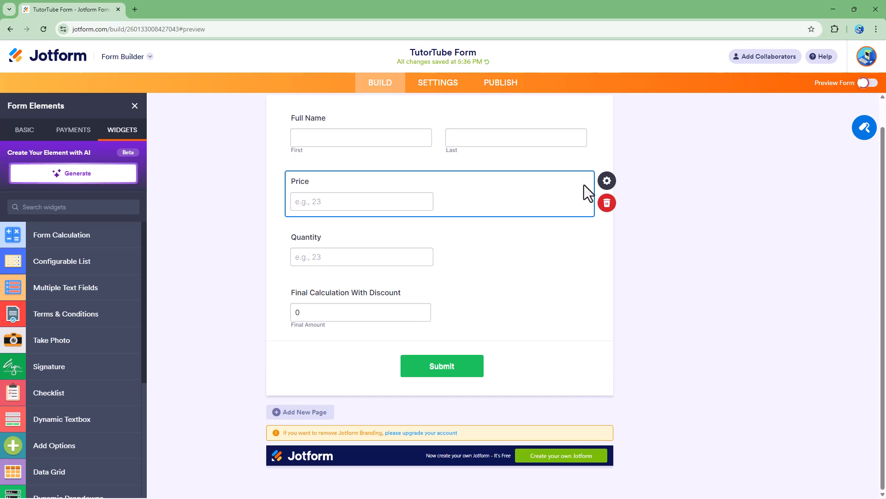
left_click(356, 214)
type("1000")
left_click(328, 273)
left_click(361, 328)
left_click(480, 319)
left_click(335, 326)
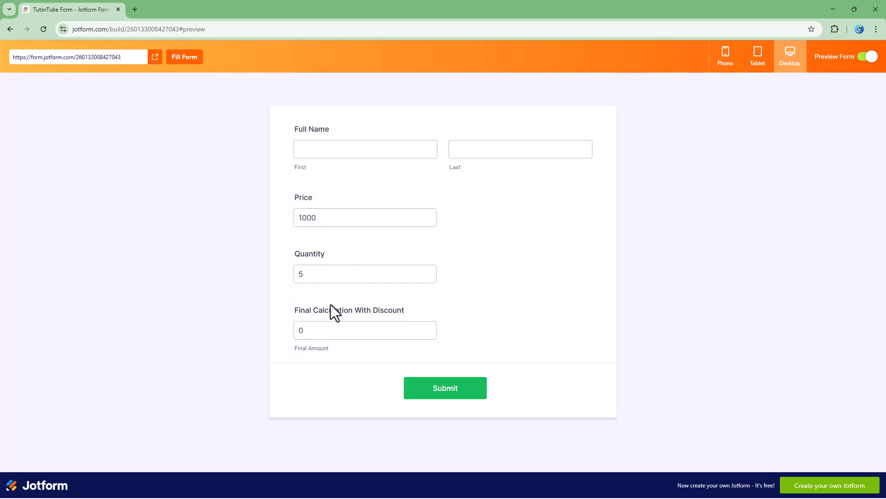
left_click(335, 267)
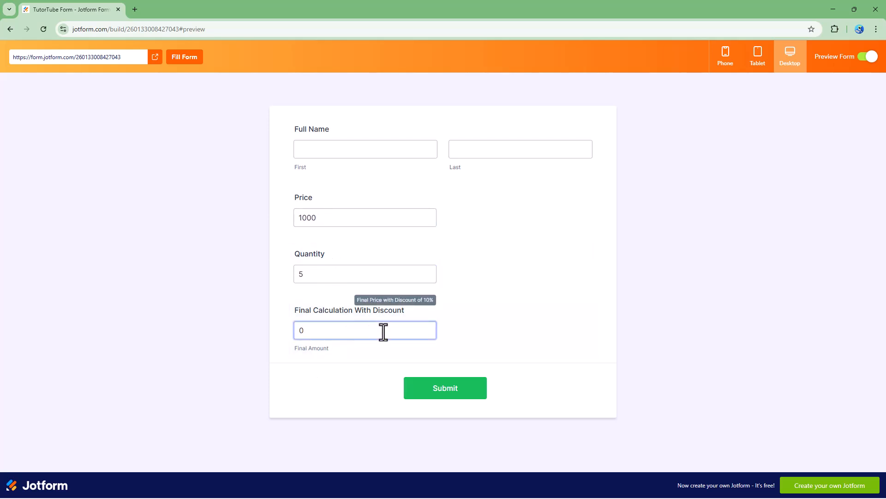
left_click(868, 58)
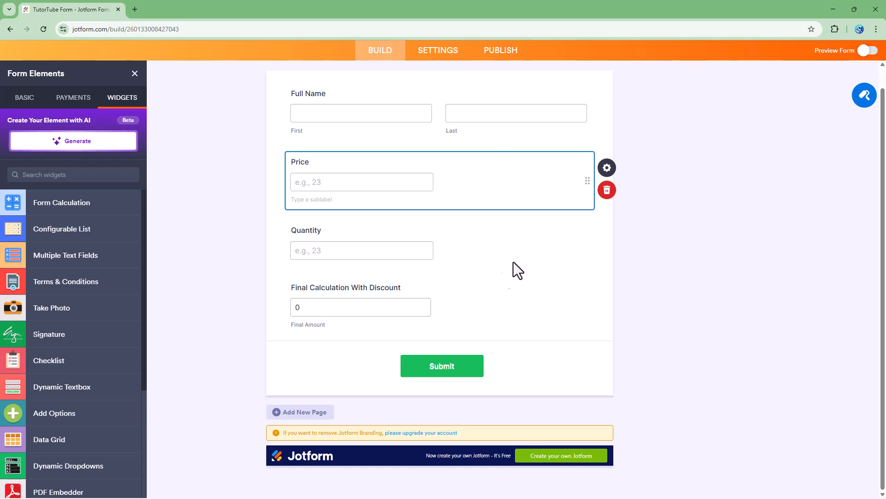
- Reopen the calculation field's widget settings, enter the formula (Price * Quantity) and save it
left_click(430, 296)
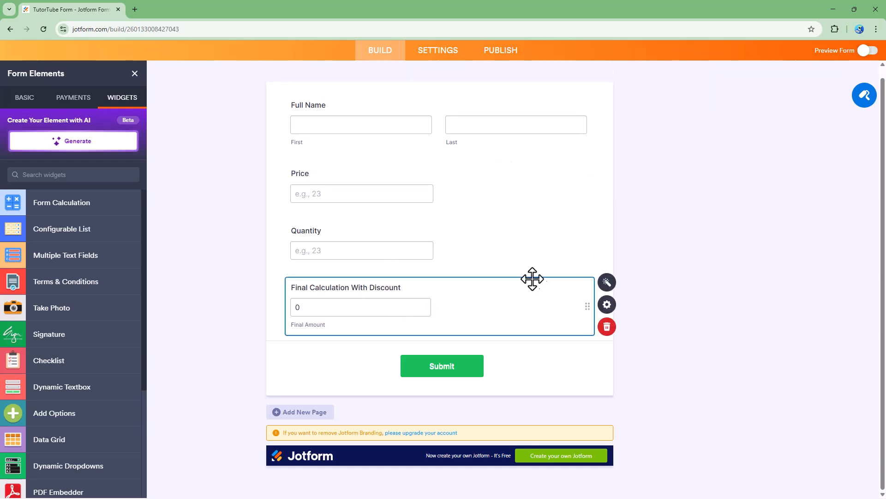
left_click(608, 284)
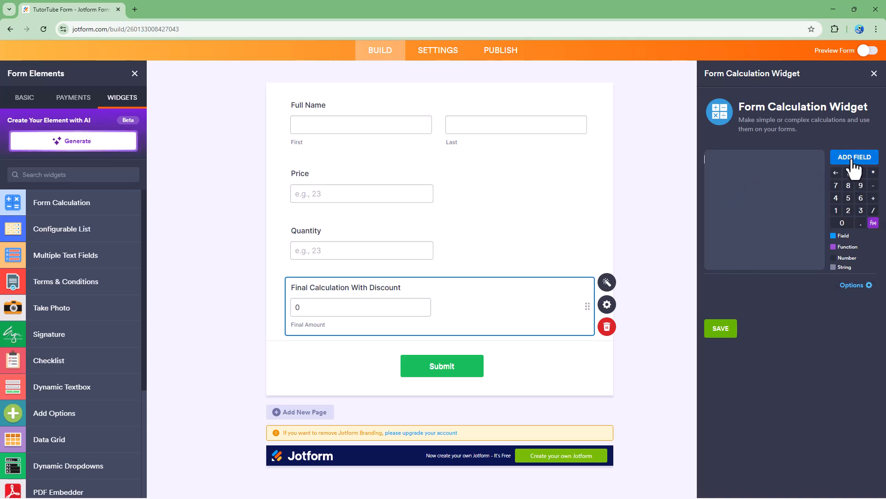
left_click(848, 174)
left_click(854, 158)
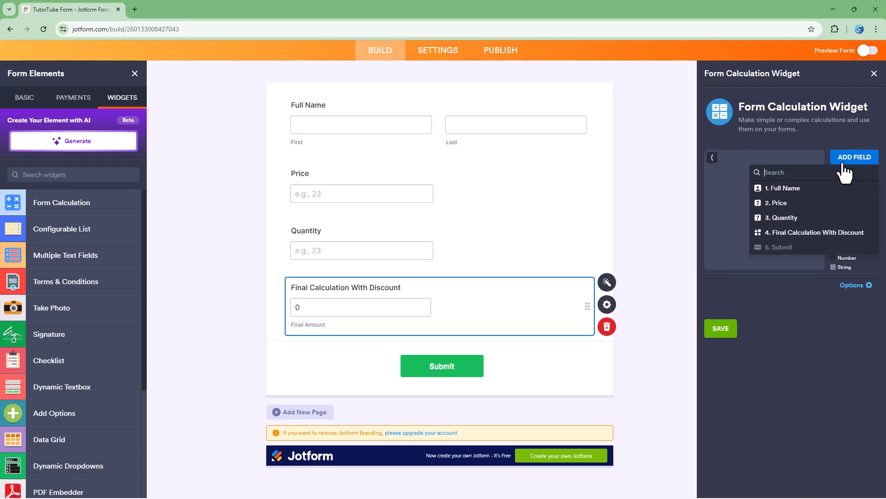
left_click(854, 198)
left_click(874, 173)
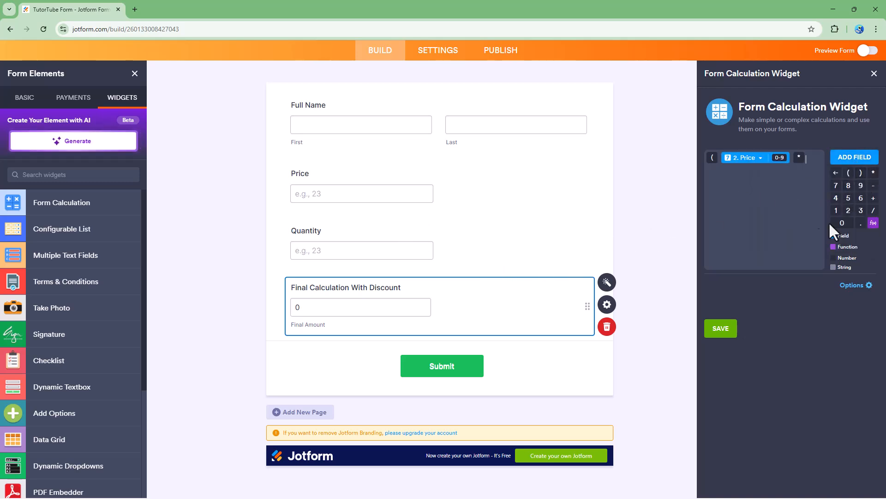
left_click(854, 158)
left_click(858, 213)
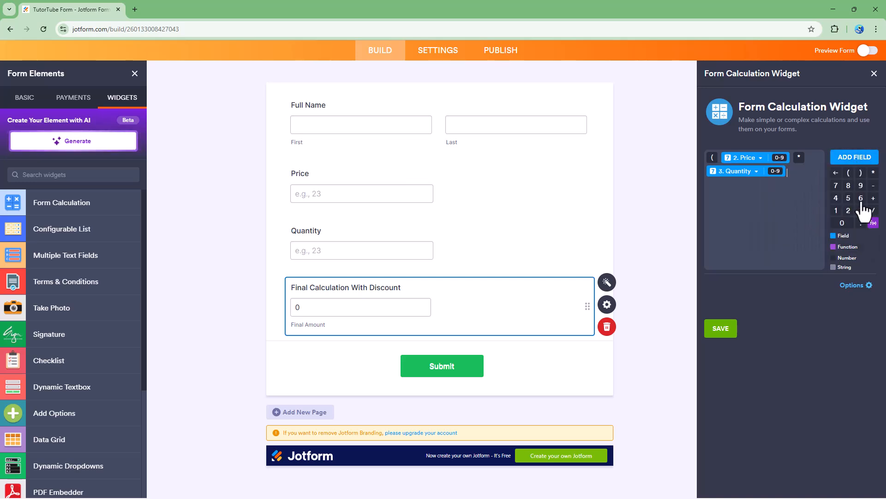
left_click(861, 173)
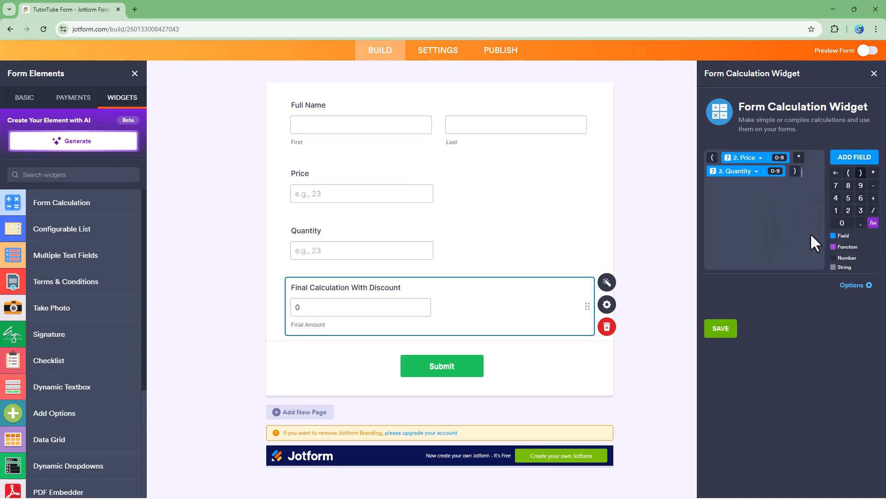
left_click(721, 329)
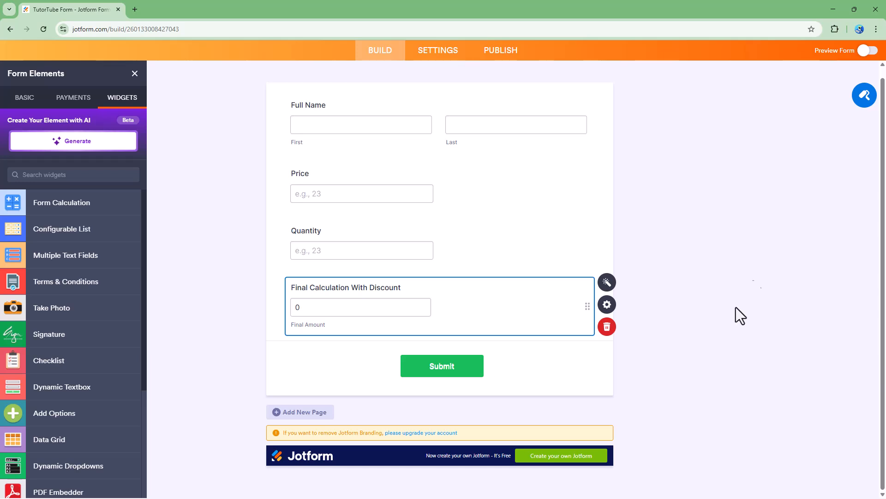
- Test the calculation in the form preview with Price 100 and Quantity 1, then Quantity 12, and return to the builder
left_click(869, 50)
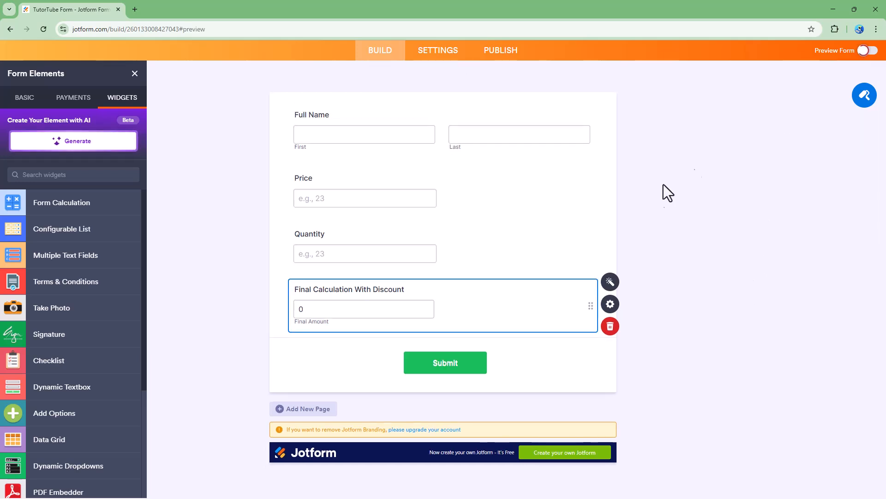
left_click(357, 220)
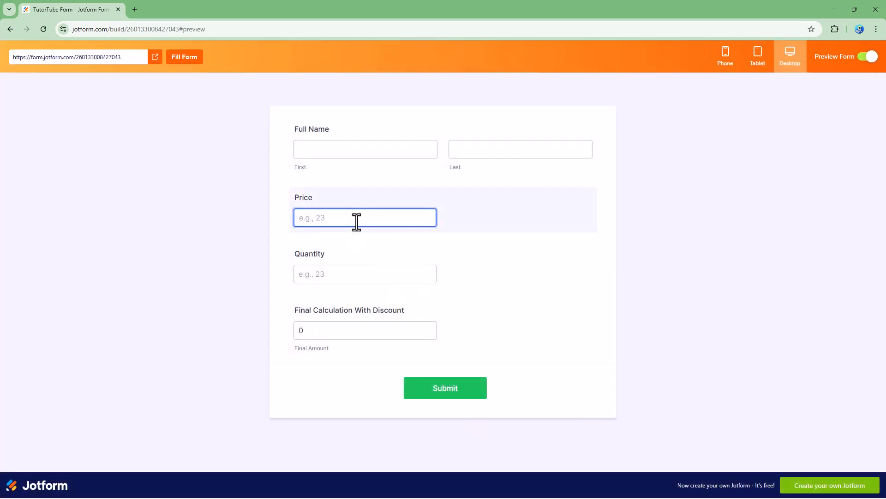
left_click(359, 276)
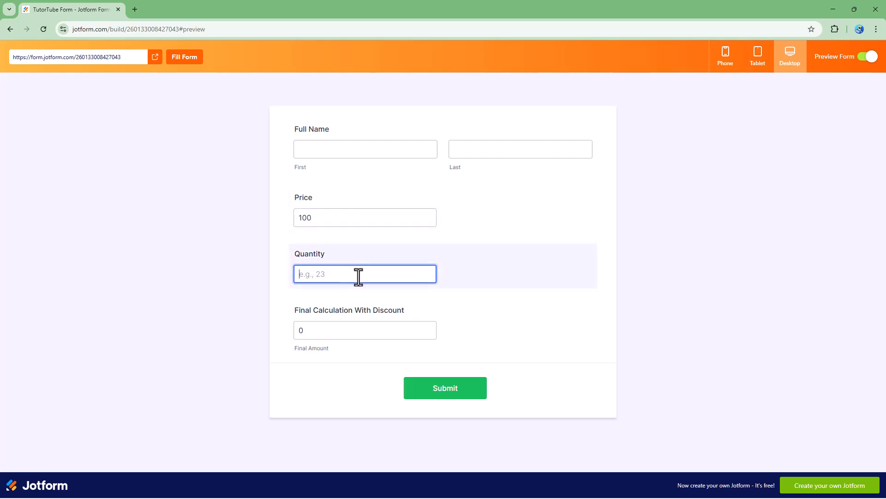
type("1")
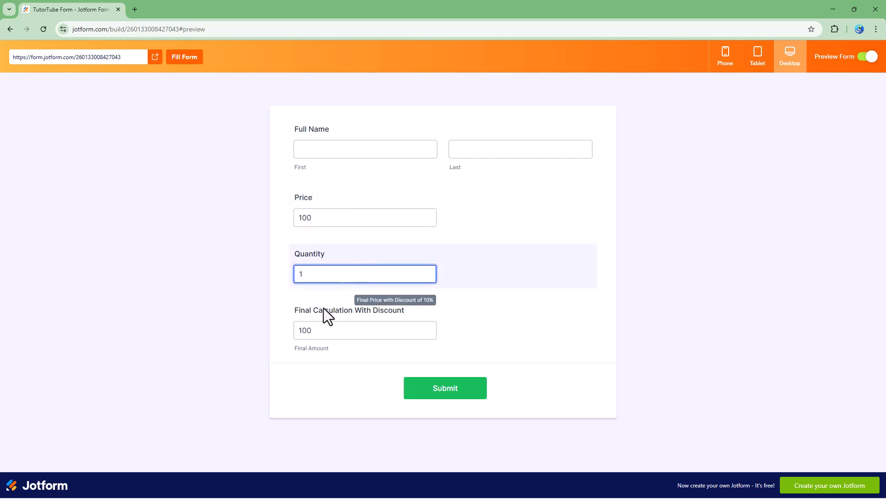
left_click(319, 218)
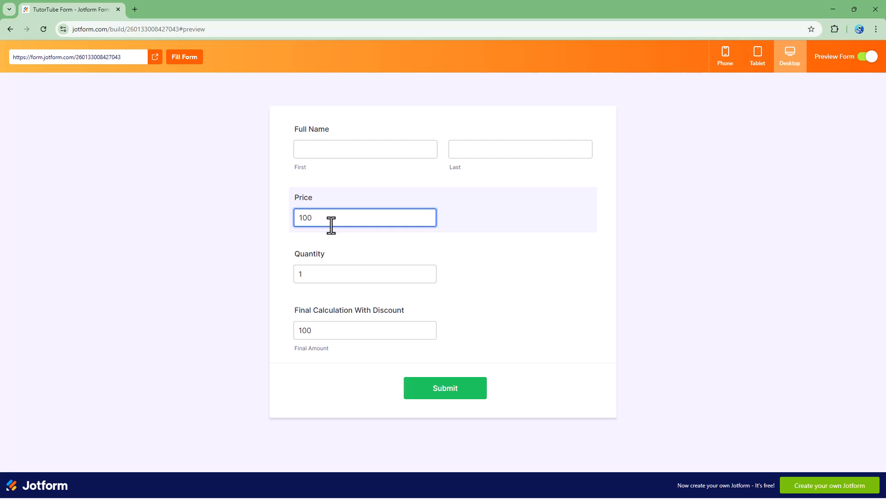
left_click(317, 277)
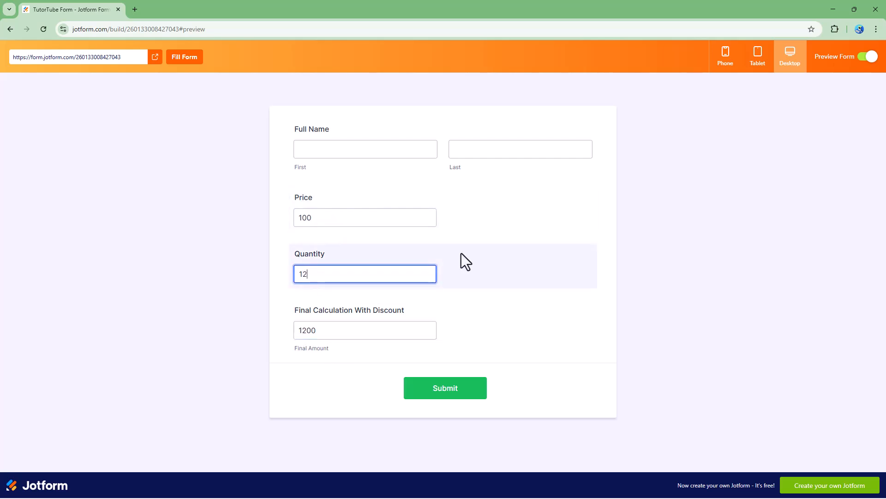
left_click(868, 57)
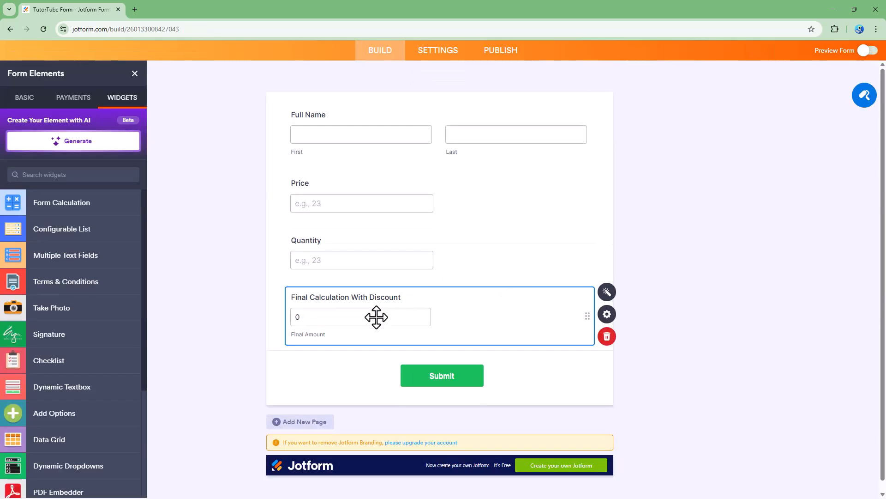
- Extend the calculation widget's formula to (Price * Quantity) * 0.1 and save it
left_click(607, 292)
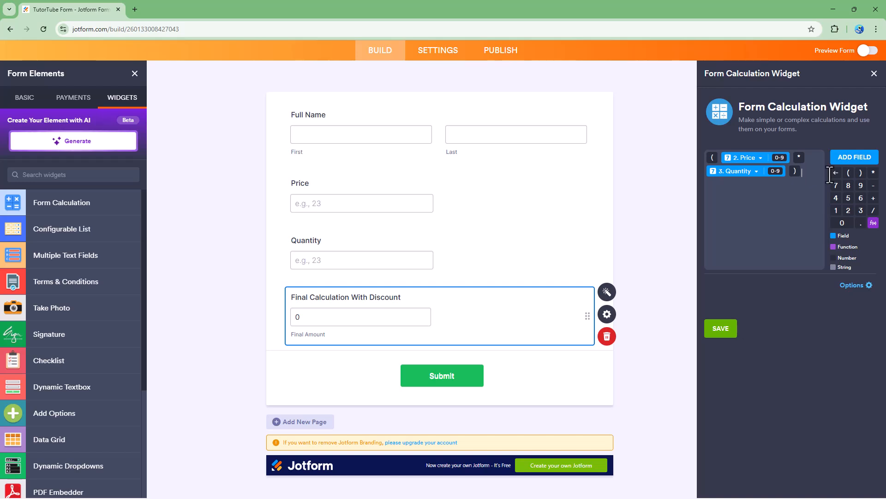
left_click(874, 173)
left_click(843, 224)
left_click(837, 211)
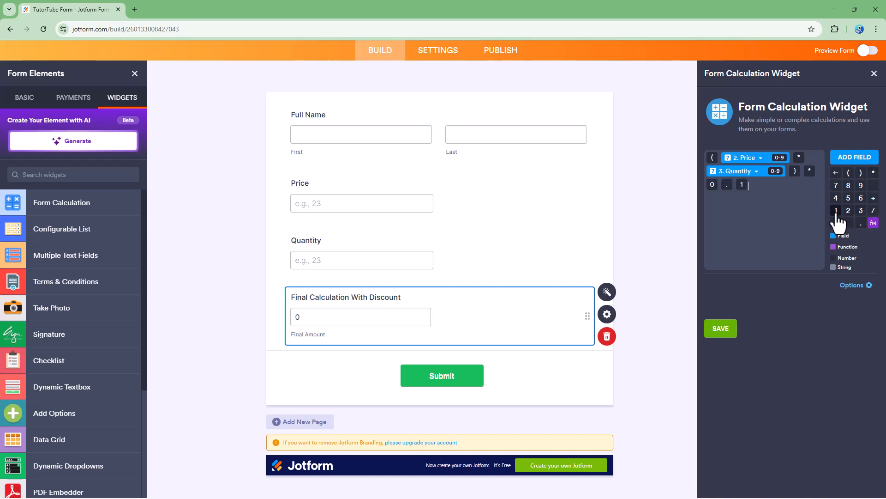
left_click(724, 337)
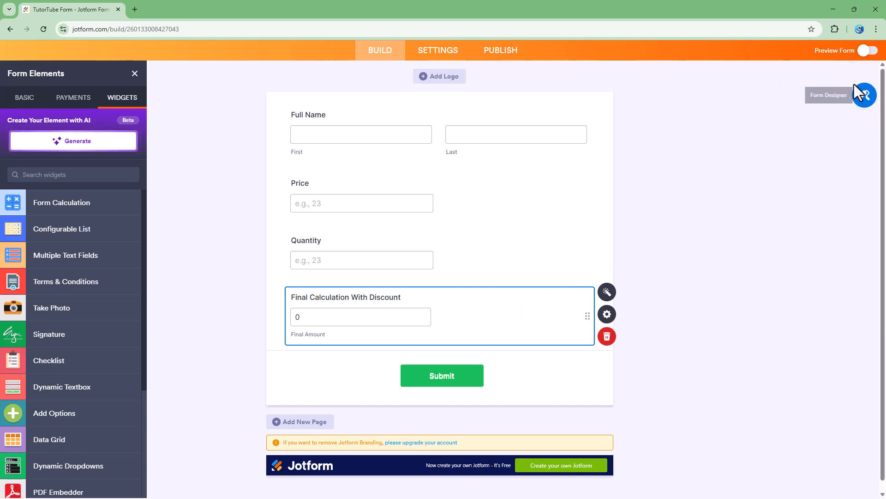
- Change the calculation widget's formula to (Price * Quantity) - (Price * Quantity) * 0.1
left_click(606, 292)
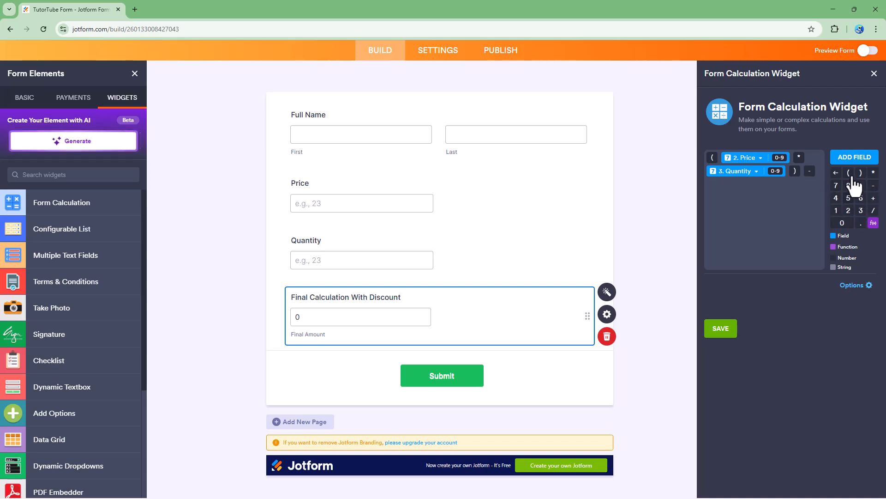
left_click(853, 158)
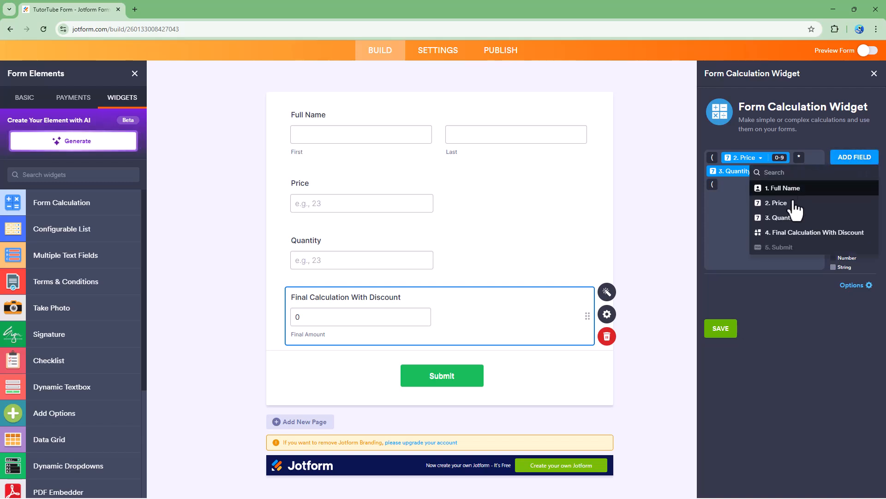
left_click(790, 207)
left_click(873, 175)
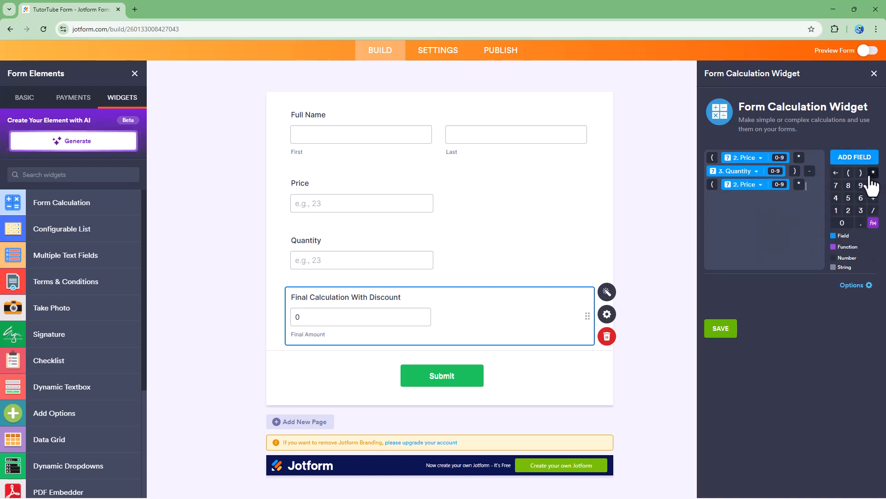
left_click(859, 161)
left_click(801, 218)
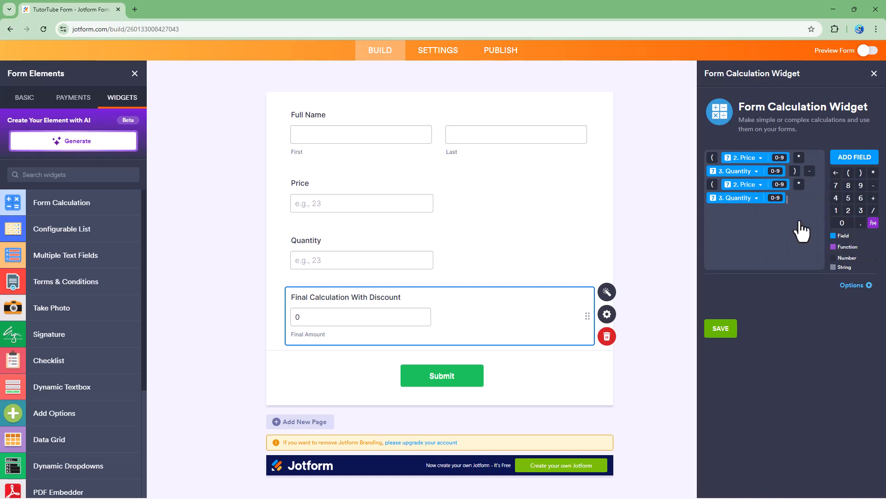
left_click(862, 173)
left_click(874, 173)
left_click(844, 223)
left_click(860, 224)
left_click(836, 211)
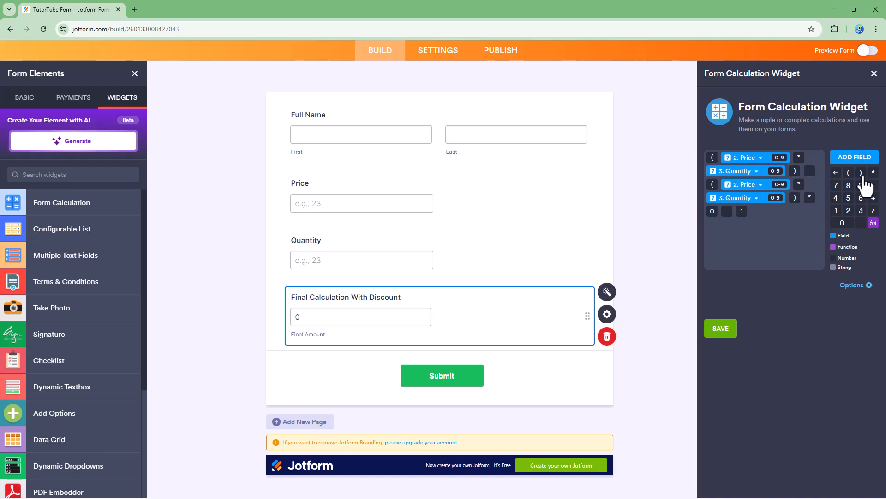
- Enclose the whole discount part in parentheses, giving (Price * Quantity) - ((Price * Quantity) * 0.1), and save the widget
left_click(719, 184)
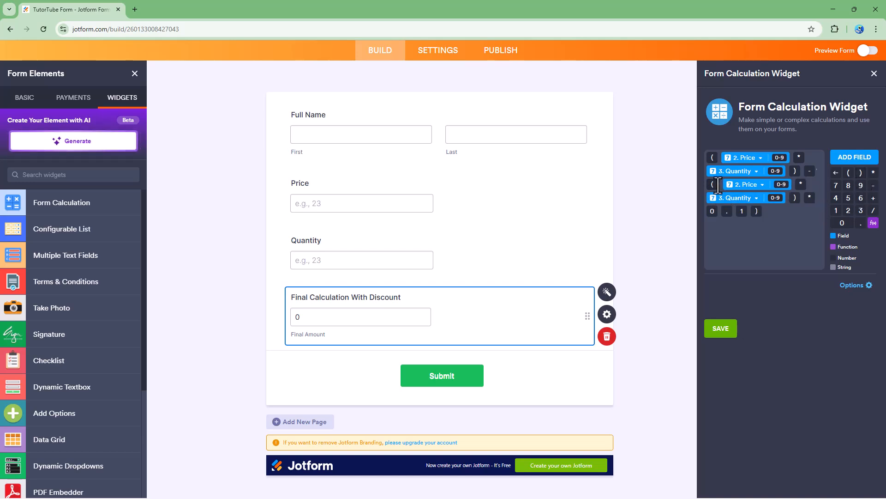
left_click(848, 173)
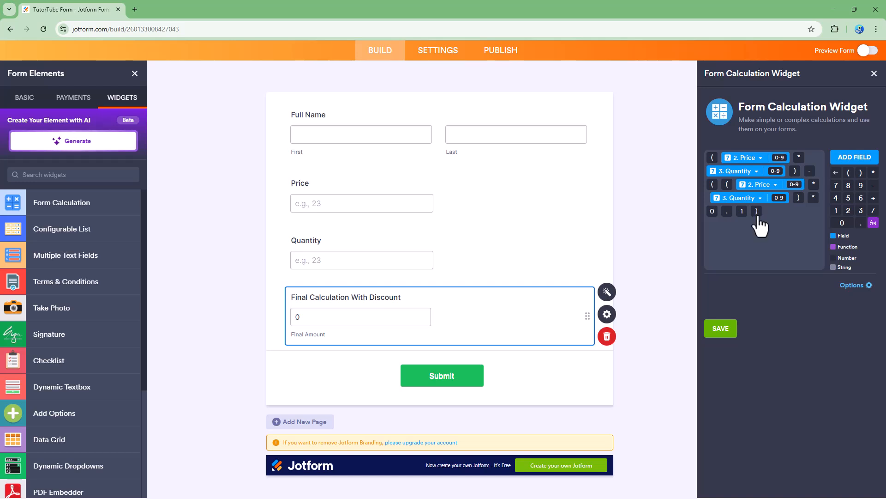
left_click(721, 328)
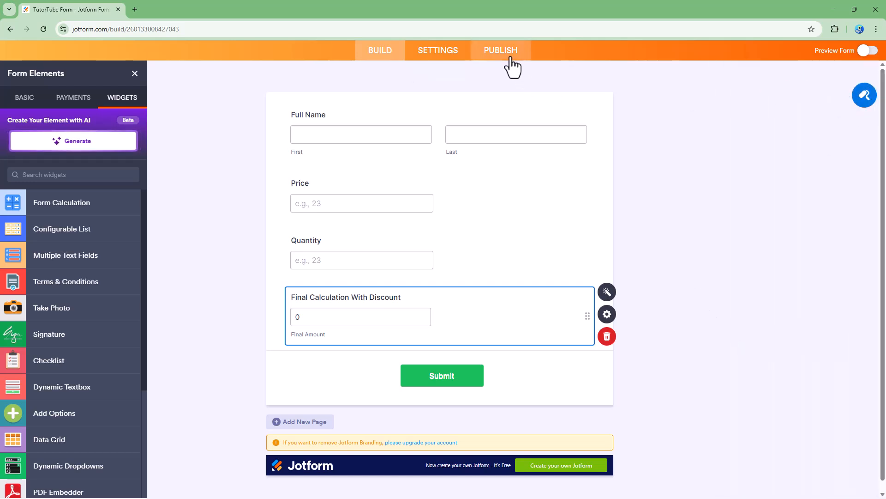
- Test the discount calculation in the form preview with Price 1000 and Quantity 12, then Quantity 10, and return to the builder
left_click(871, 51)
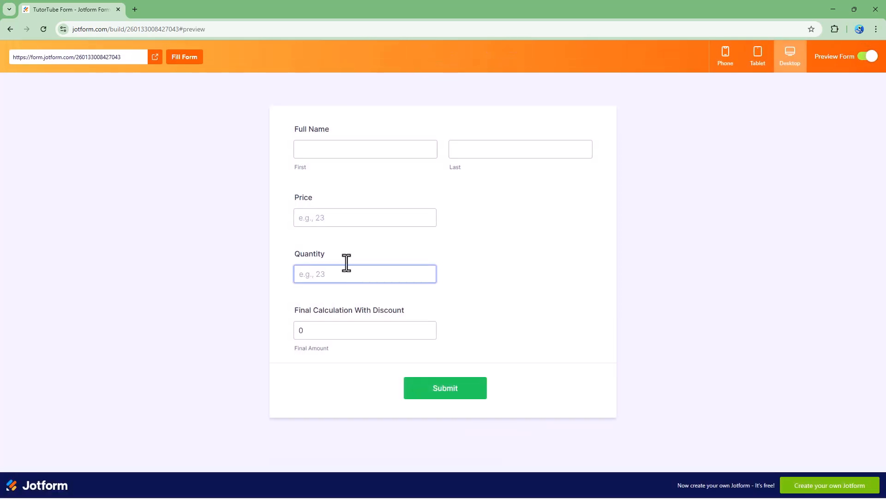
left_click(350, 217)
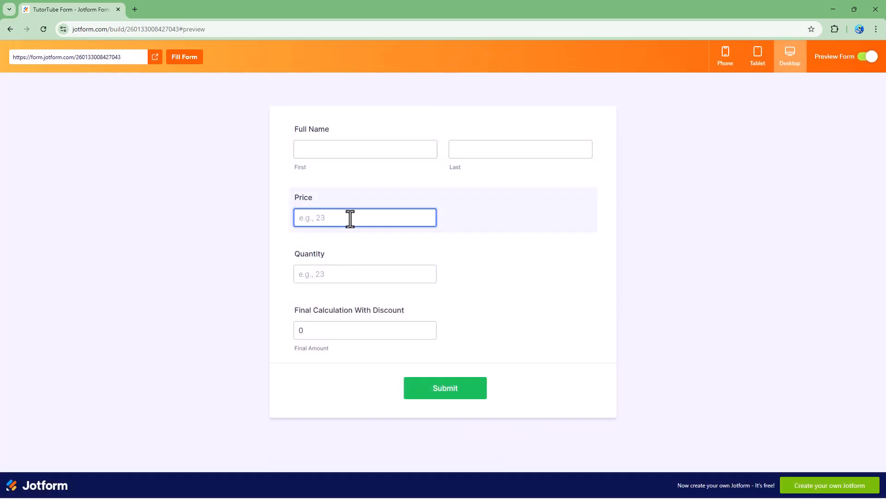
left_click(362, 273)
type("12")
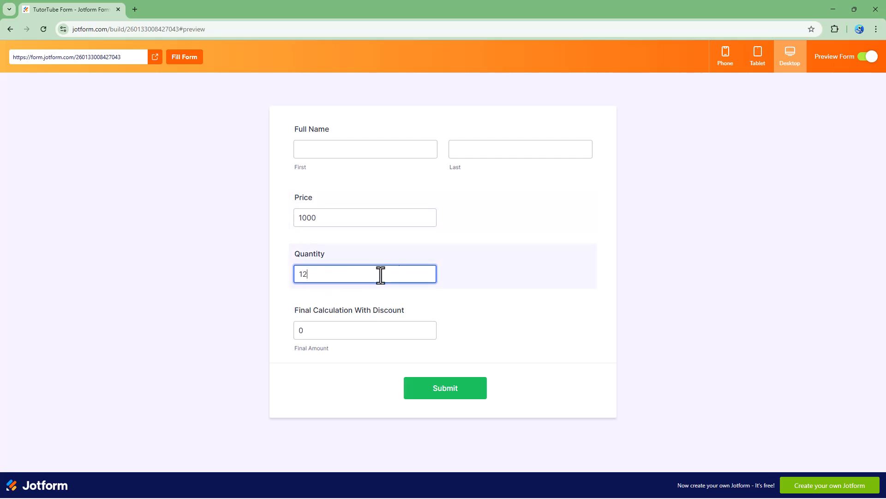
double_click(295, 275)
type("1")
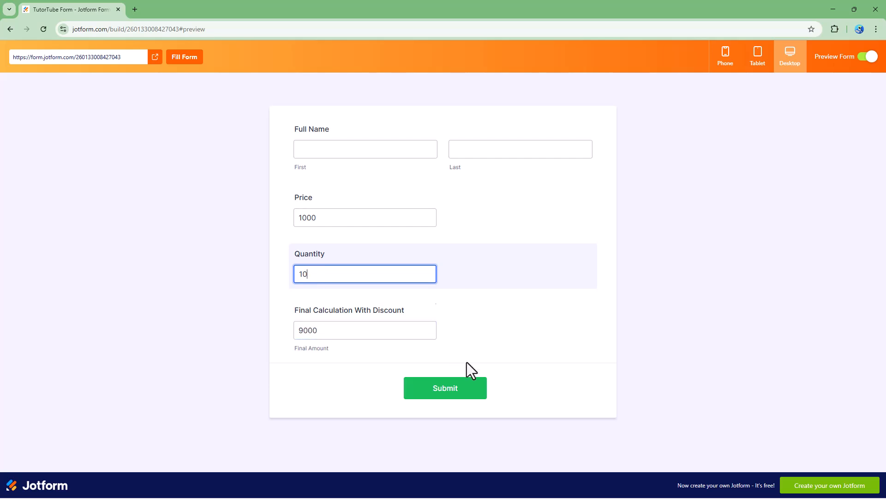
left_click(870, 65)
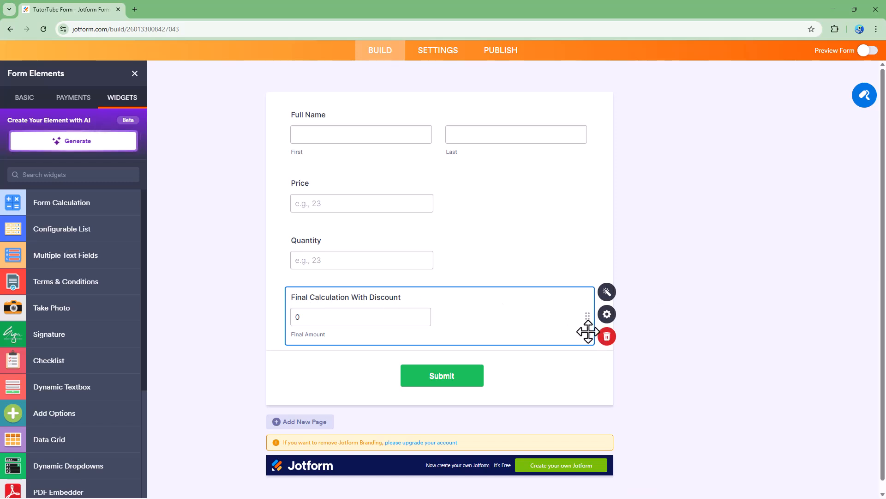
- Duplicate the Final Calculation With Discount field from its properties
left_click(613, 323)
scroll(729, 370, "down", 4)
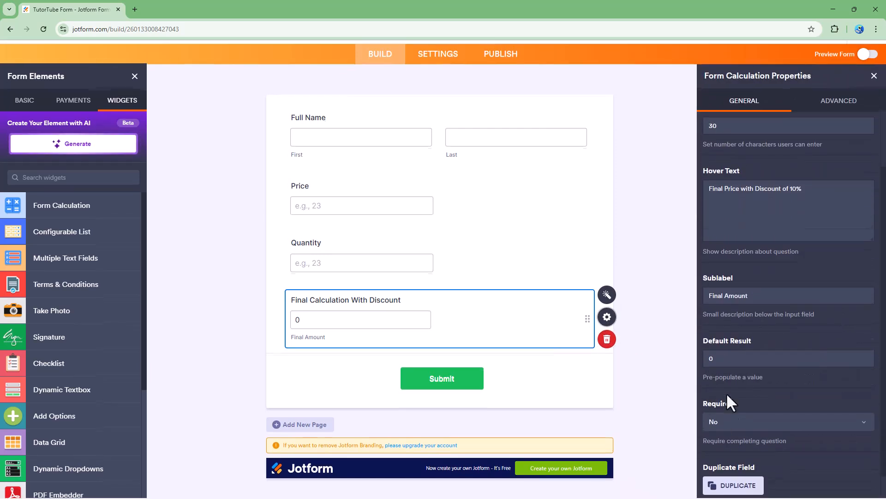
left_click(735, 461)
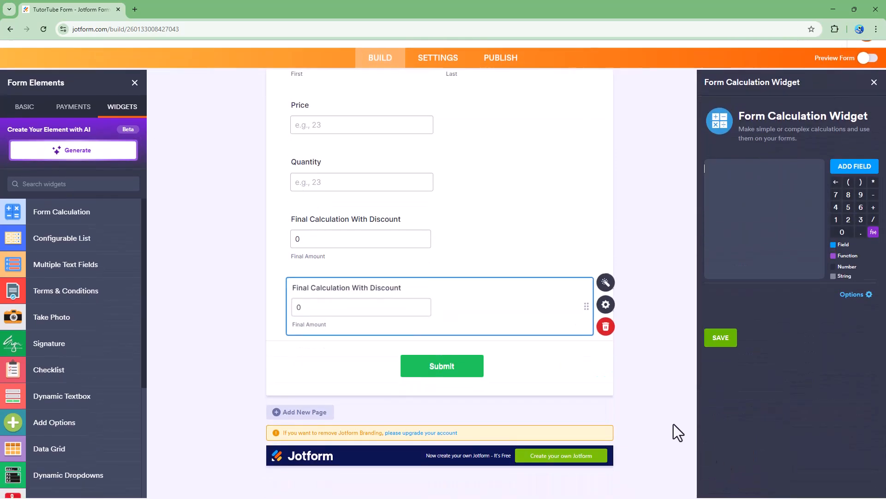
left_click(430, 221)
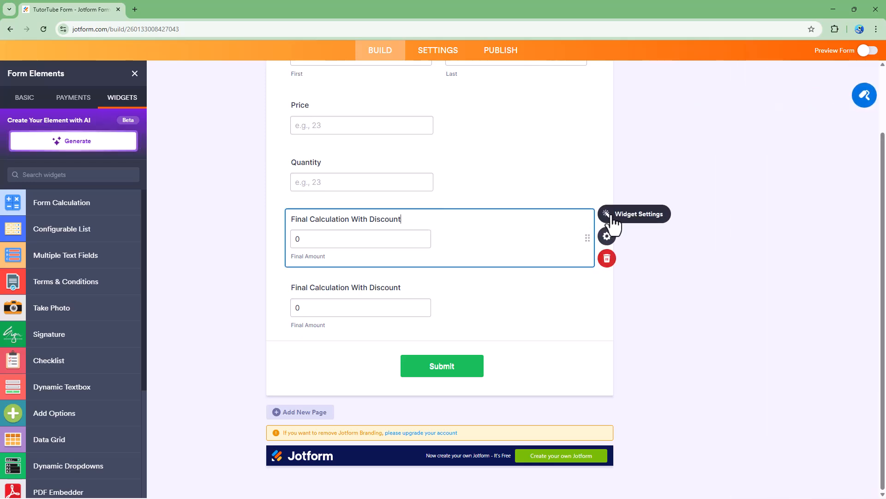
left_click(609, 215)
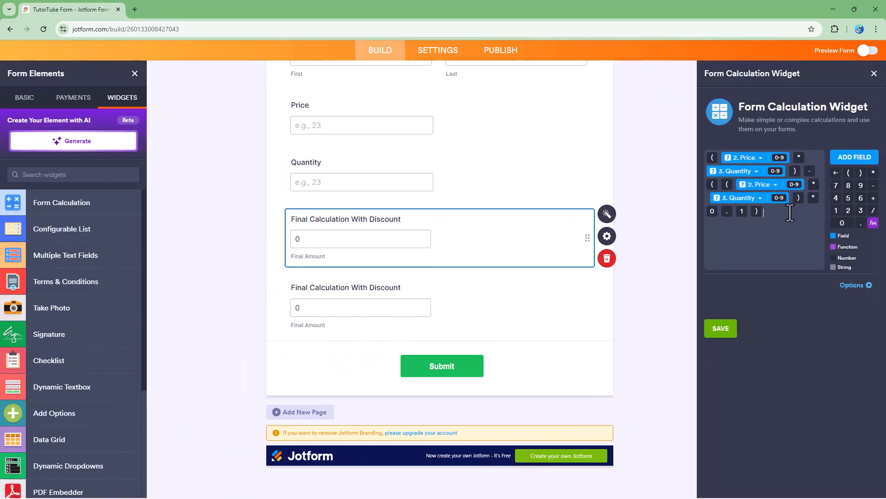
key("BackSpace")
key("BackSpace")
key("BackSpace")
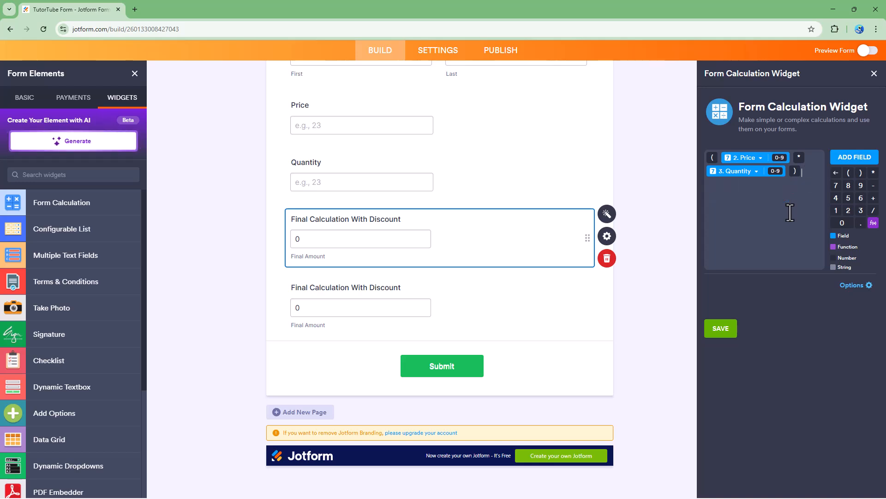
- Rename the upper Final Calculation With Discount field as Total
left_click(381, 218)
left_click_drag(400, 218, 265, 219)
type("Total")
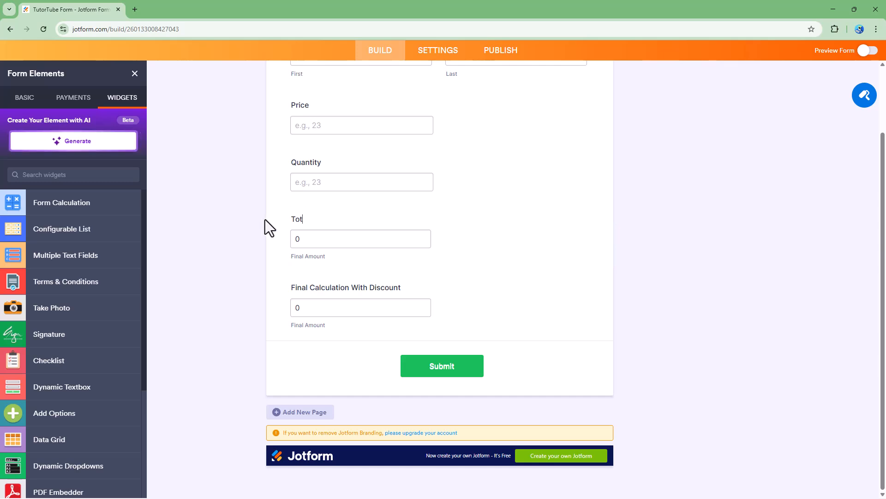
- Remove the discount part from the Total field's widget formula, leaving (Price * Quantity), and save it
left_click(389, 229)
left_click(607, 236)
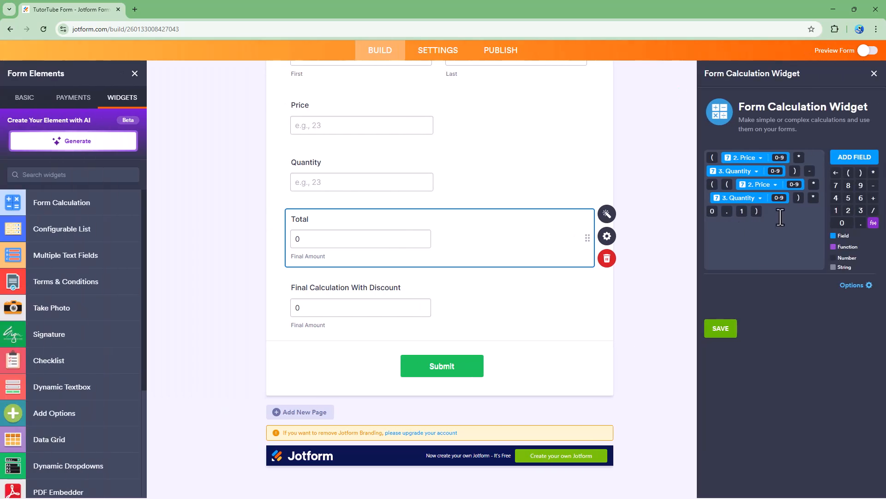
key("BackSpace")
key("BackSpace")
key("BackSpace")
key("BackSpace")
key("BackSpace")
key("BackSpace")
key("BackSpace")
key("BackSpace")
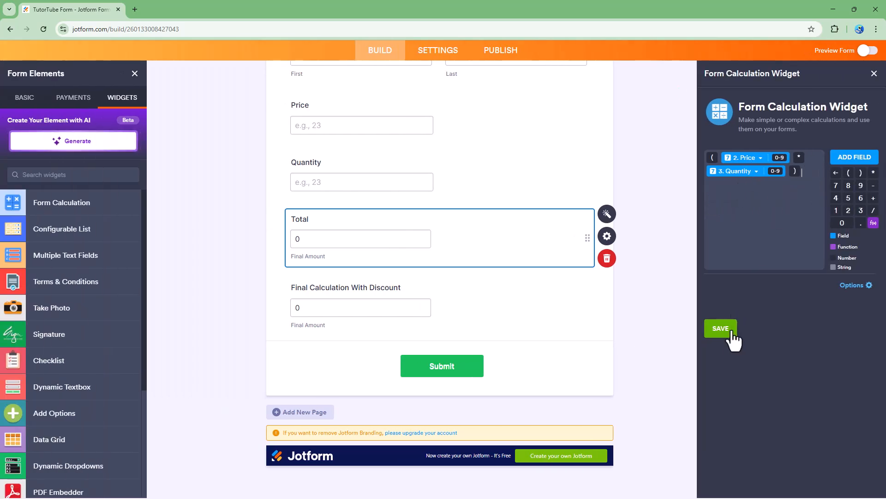
left_click(721, 330)
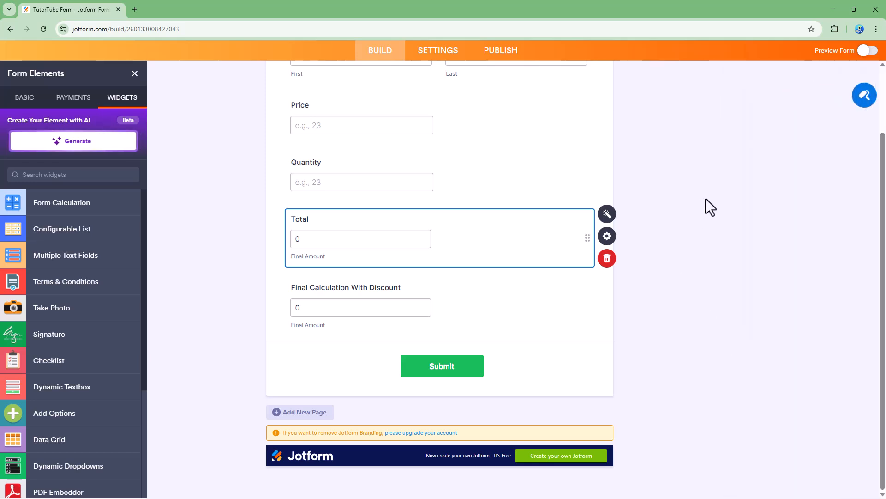
- Test both calculation fields in the form preview with Price 1000 and Quantity 1, and return to the builder
left_click(870, 50)
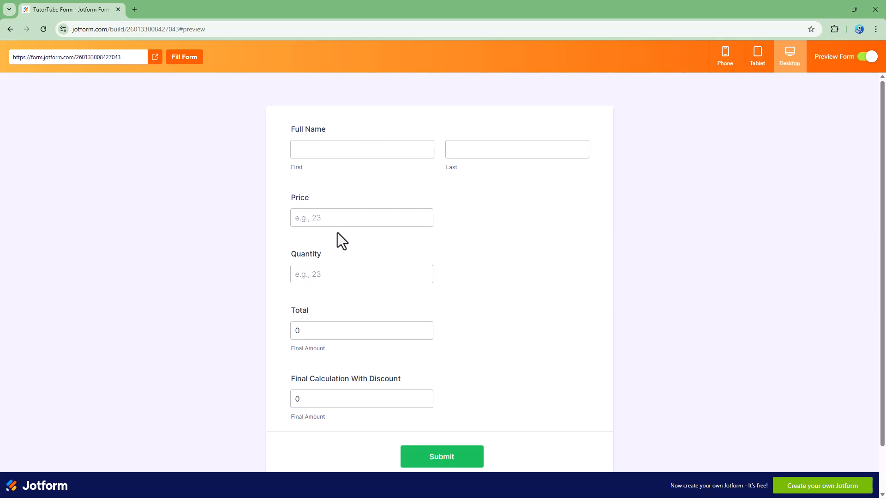
left_click(331, 217)
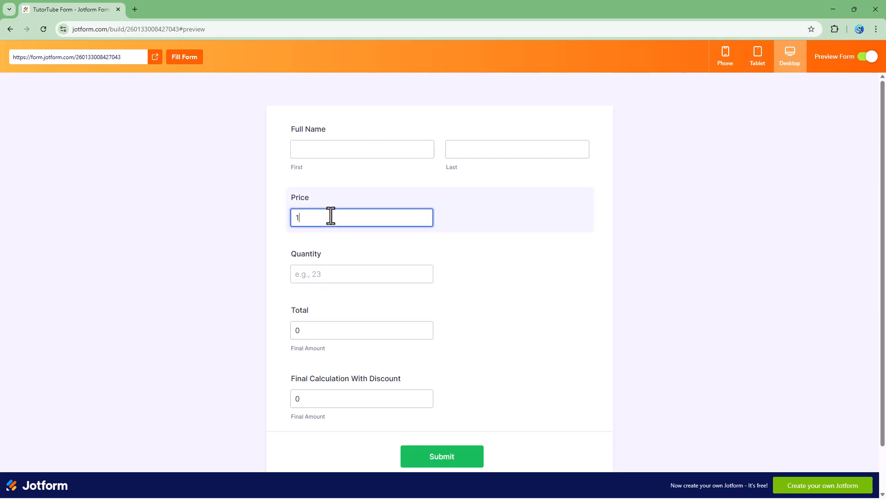
left_click(331, 267)
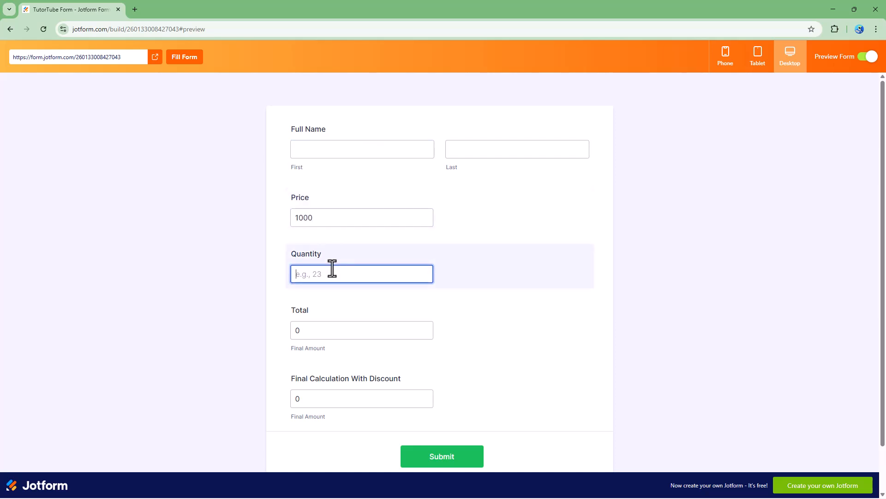
type("1")
left_click(317, 395)
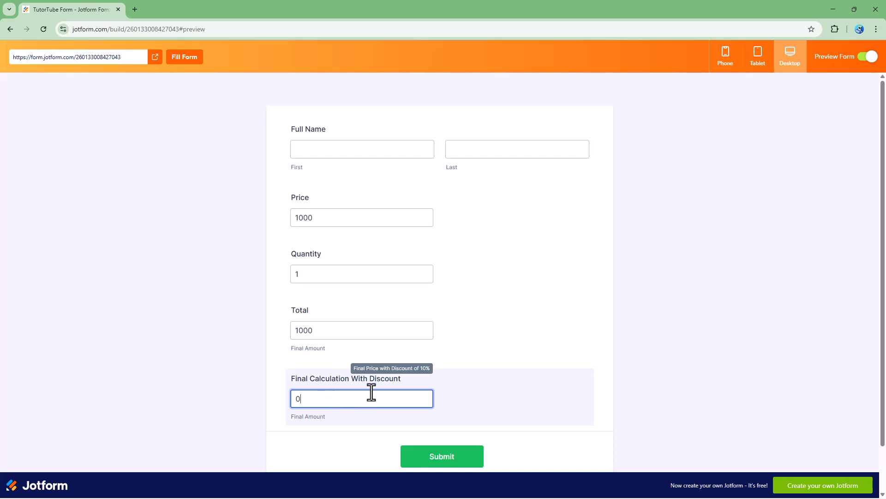
left_click(869, 60)
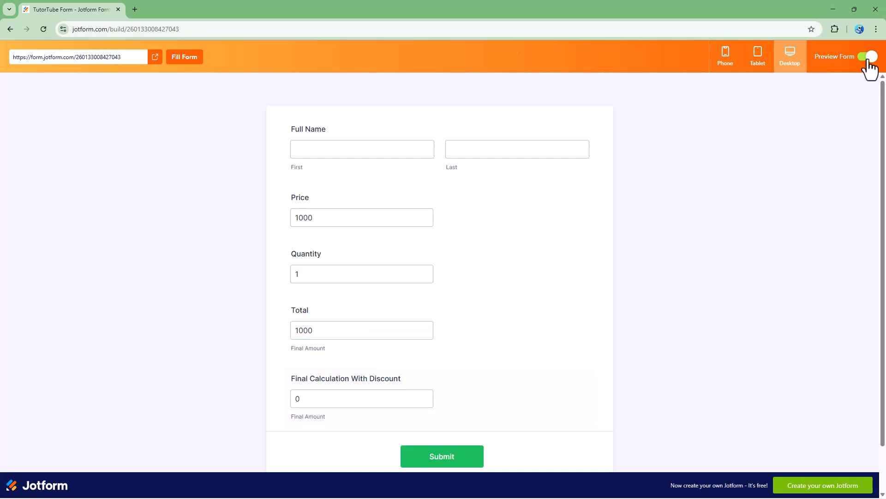
- Check the widget formula of the Final Calculation With Discount field
left_click(394, 331)
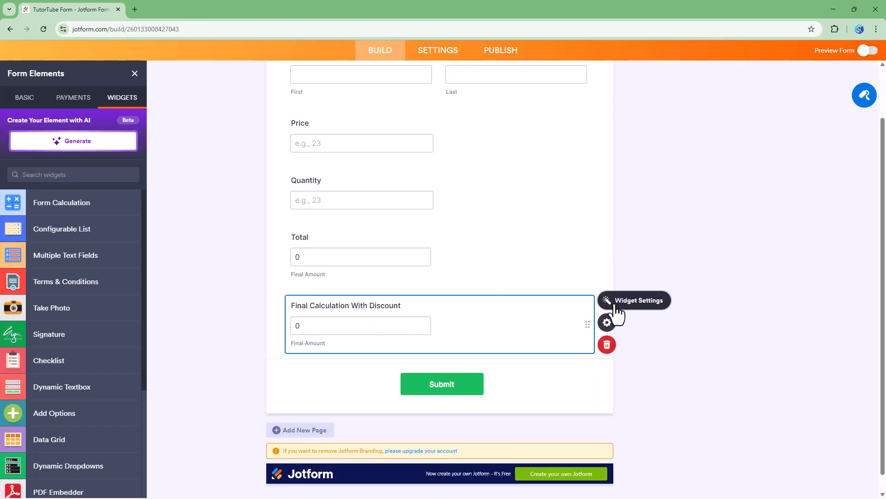
left_click(618, 313)
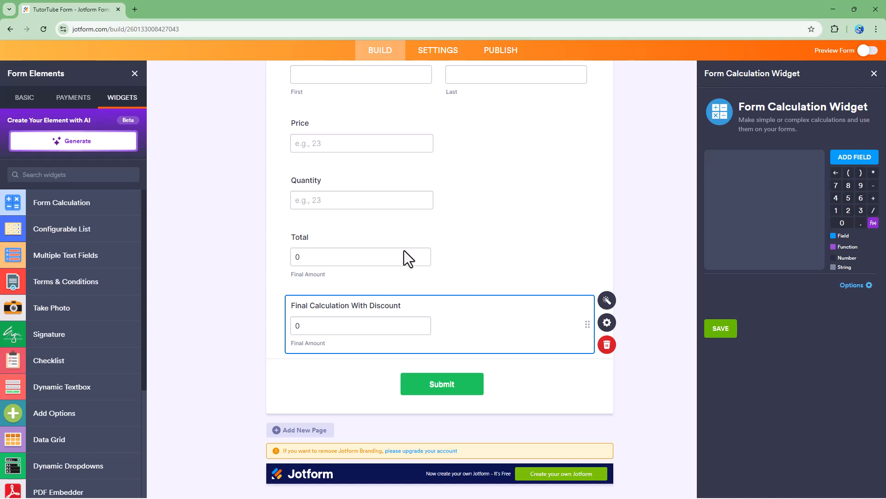
left_click(420, 251)
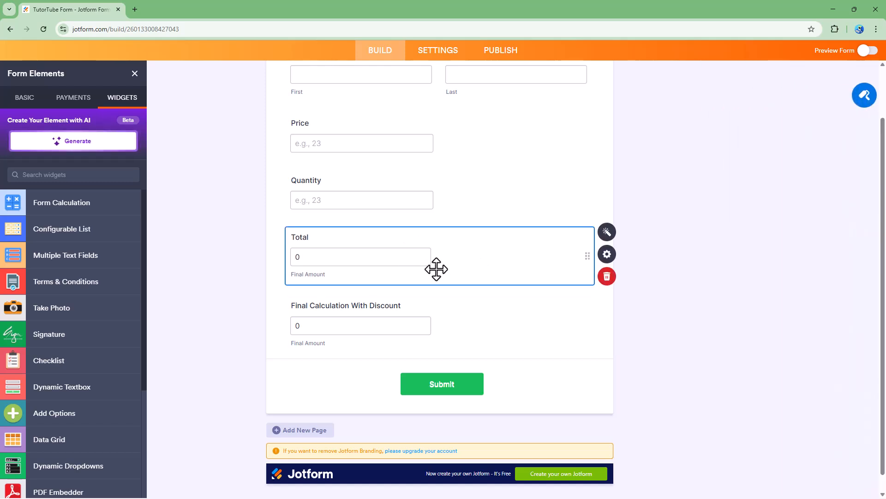
- Begin the Final Calculation With Discount field's widget formula with Total - (Total
left_click(424, 325)
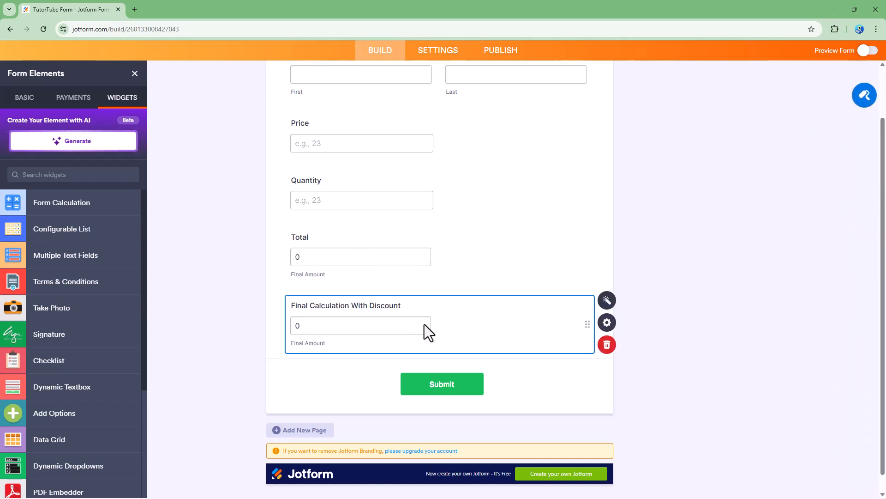
left_click(607, 301)
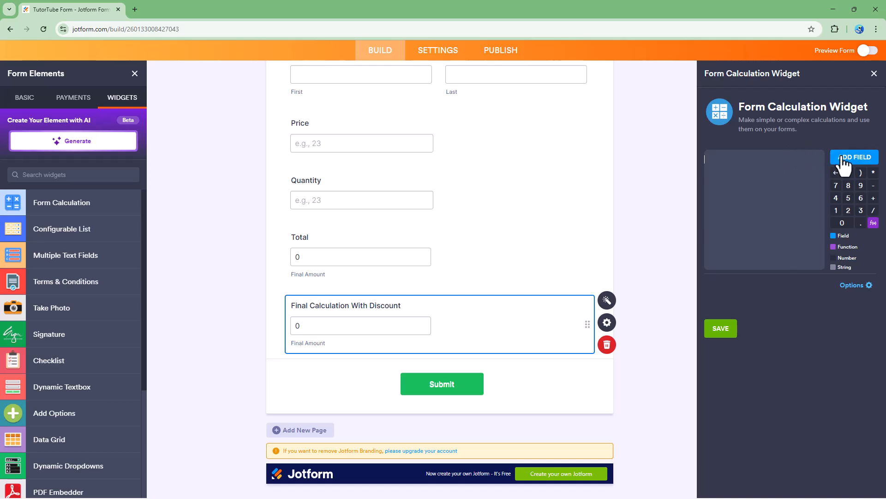
left_click(841, 160)
left_click(790, 236)
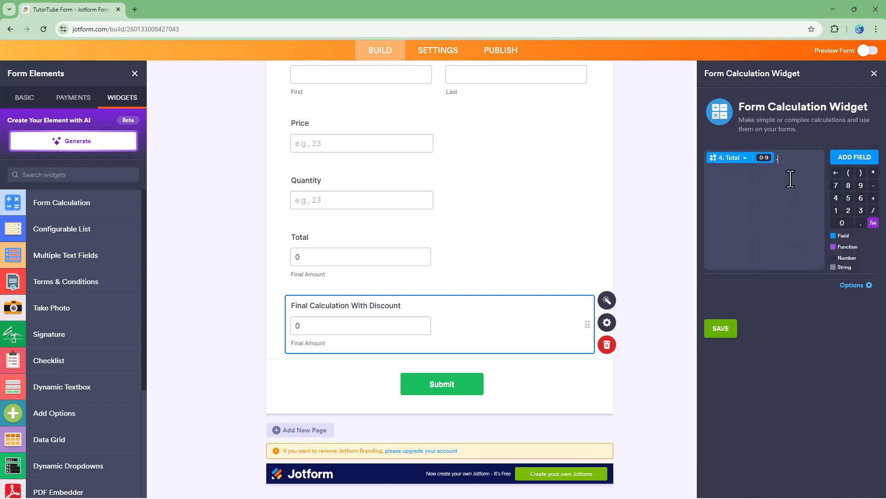
left_click(849, 173)
left_click(854, 158)
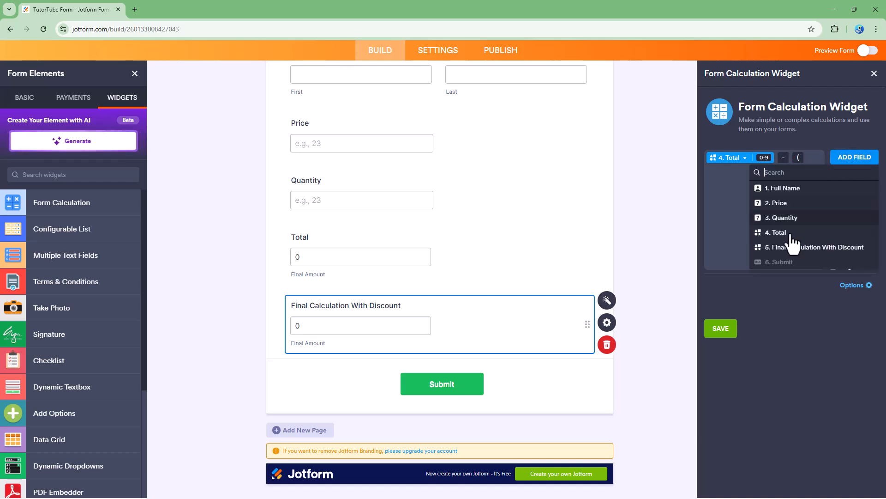
left_click(787, 235)
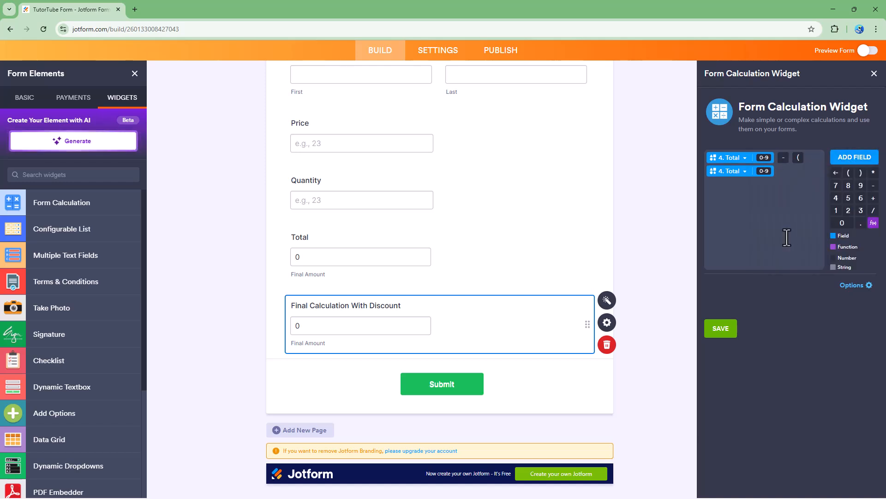
- Complete the discount formula with * 0.1) after the second Total and save the widget
left_click(873, 173)
left_click(843, 223)
left_click(861, 223)
left_click(836, 210)
left_click(861, 173)
left_click(711, 328)
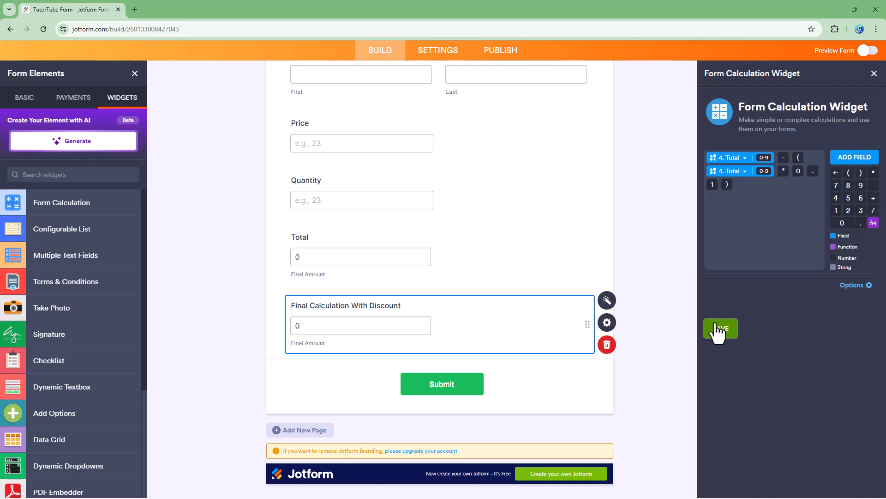
- Test both calculation fields in the form preview with Price 1000 and Quantity 1
left_click(381, 253)
left_click(398, 321)
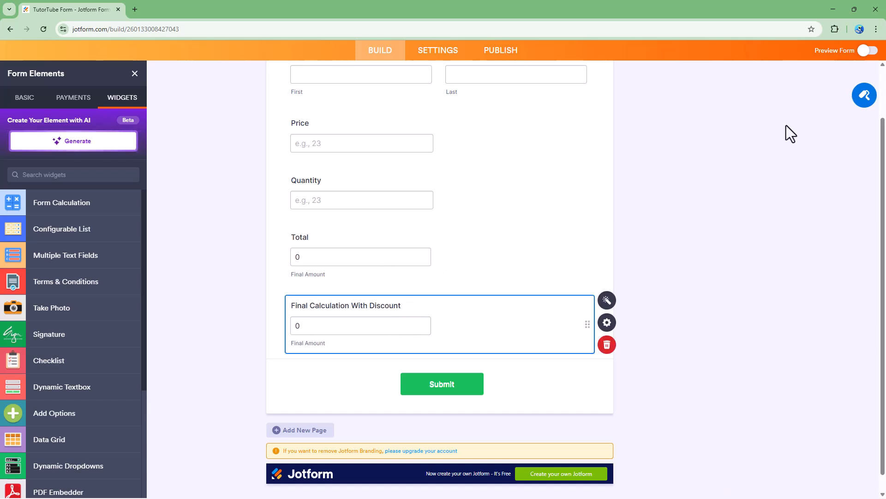
left_click(868, 50)
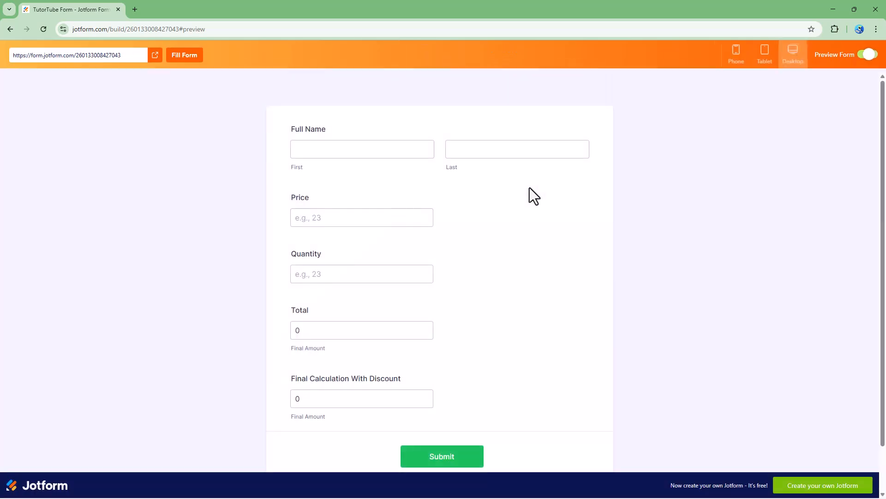
left_click(336, 219)
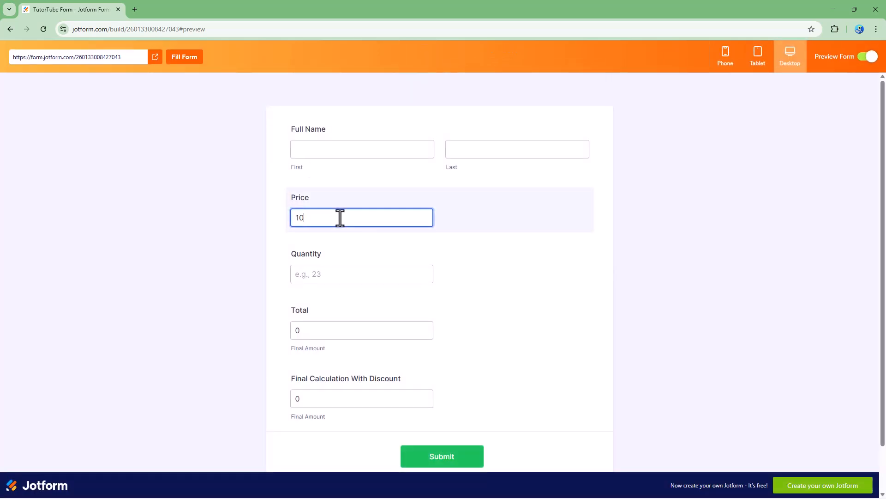
left_click(362, 279)
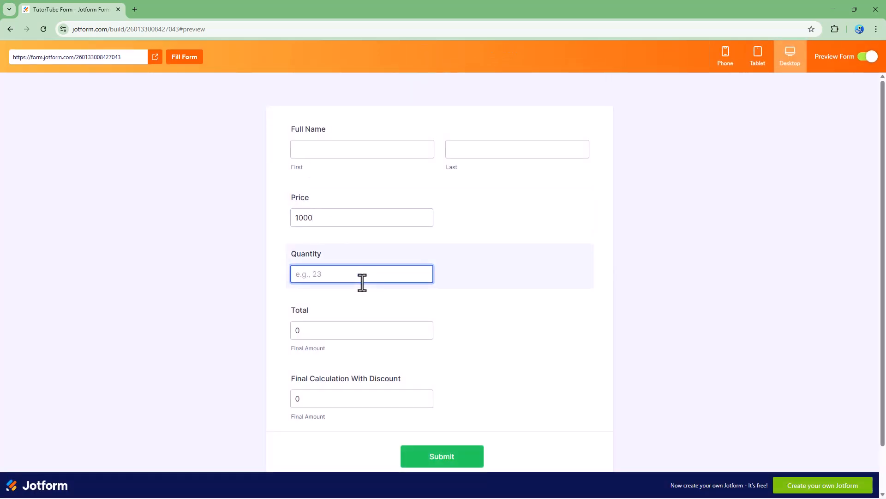
type("1")
left_click(303, 331)
- Try to edit the calculated amounts by hand, making Final Calculation With Discount 9000 and adding a 2 to Total
left_click(313, 401)
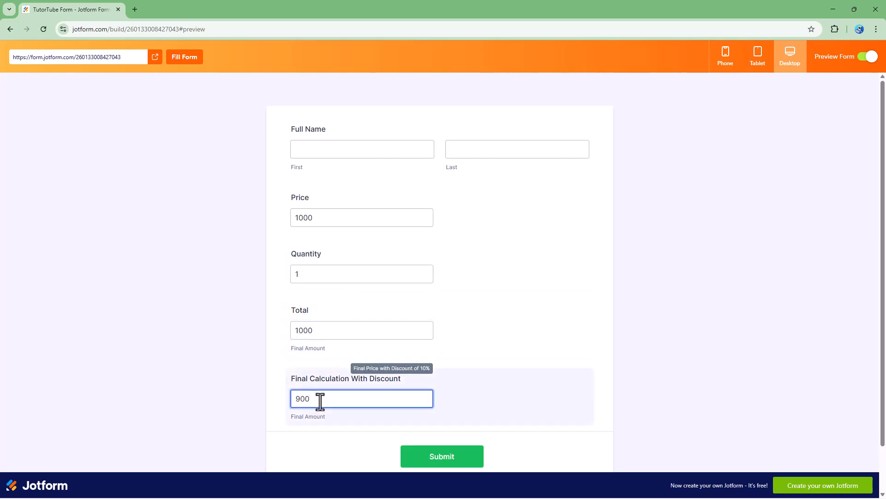
type("0")
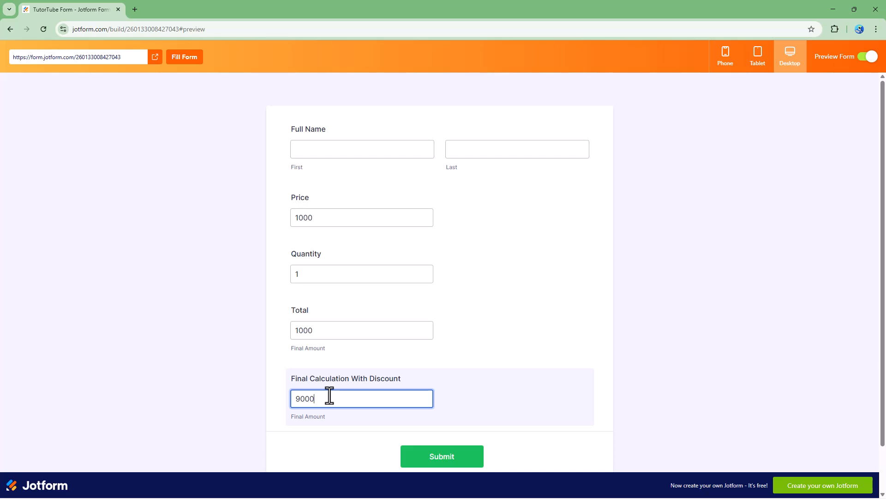
left_click(332, 330)
type("2")
- Test the calculations with Quantity 1111111, select the Total value and return to the form builder
left_click(338, 275)
type("111111")
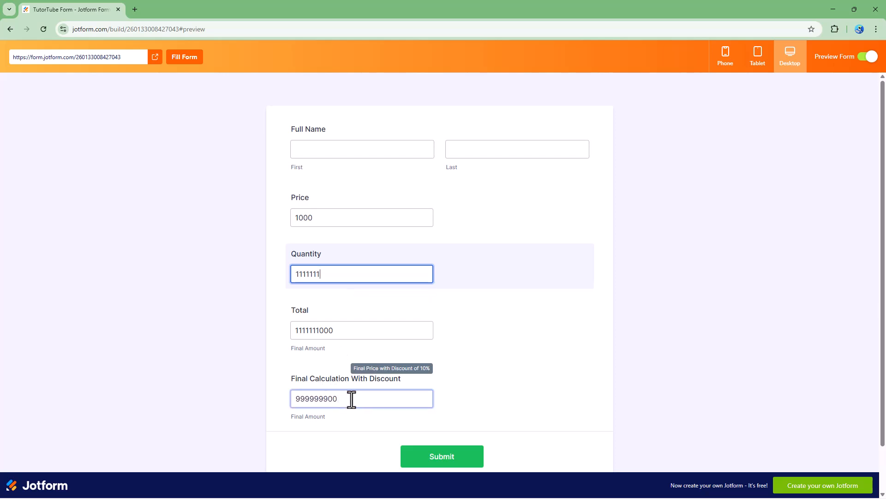
left_click_drag(357, 331, 291, 331)
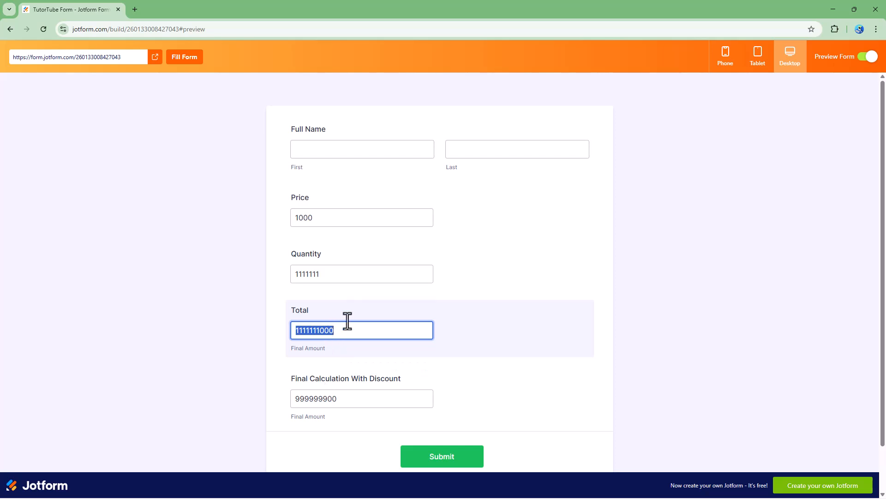
left_click(866, 57)
- Review the advanced properties of the Total field and the general properties of Final Calculation With Discount, and close them
left_click(501, 254)
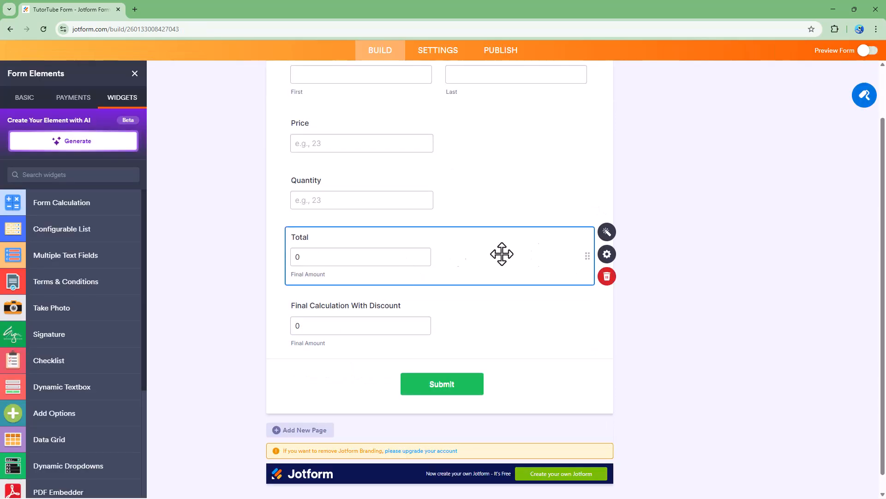
left_click(608, 254)
left_click(826, 98)
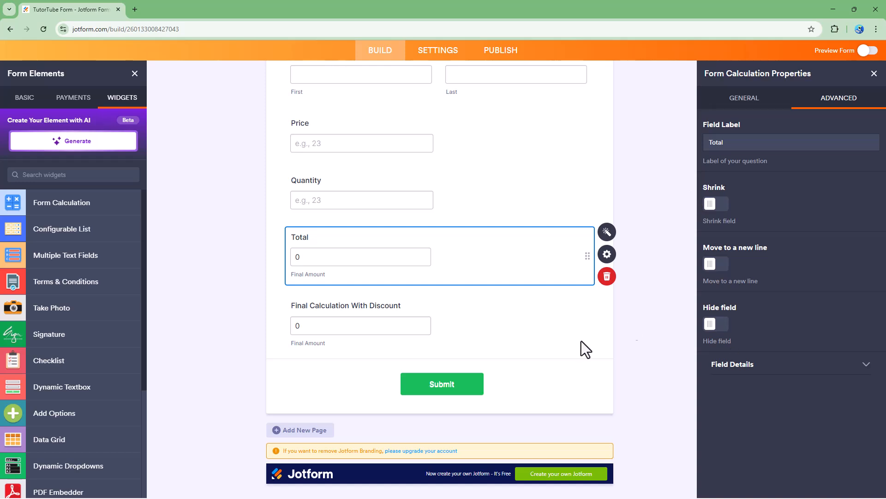
left_click(483, 331)
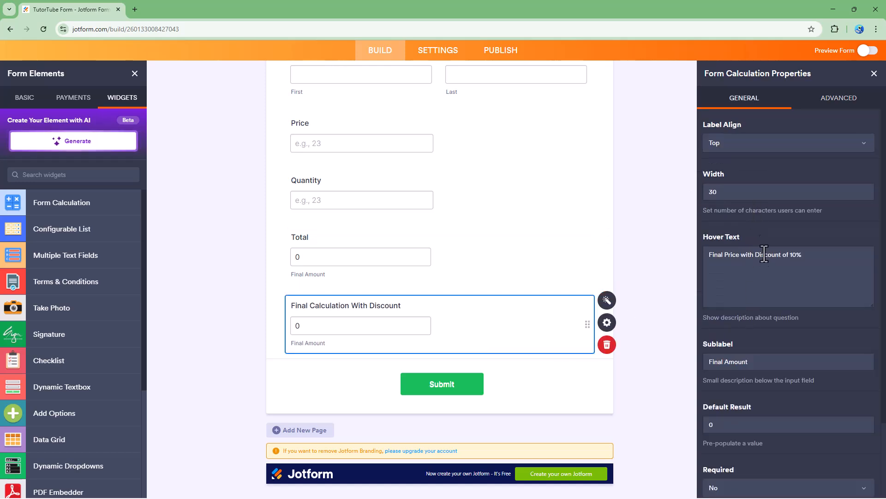
scroll(761, 235, "down", 2)
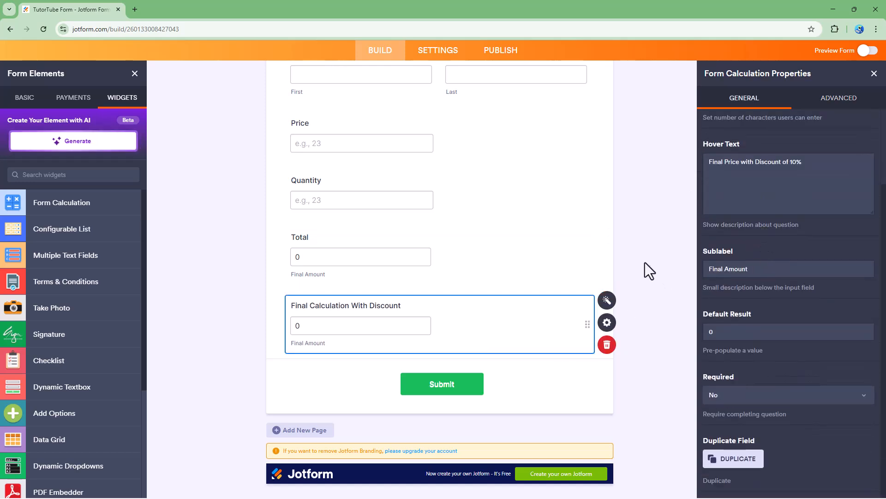
left_click(874, 74)
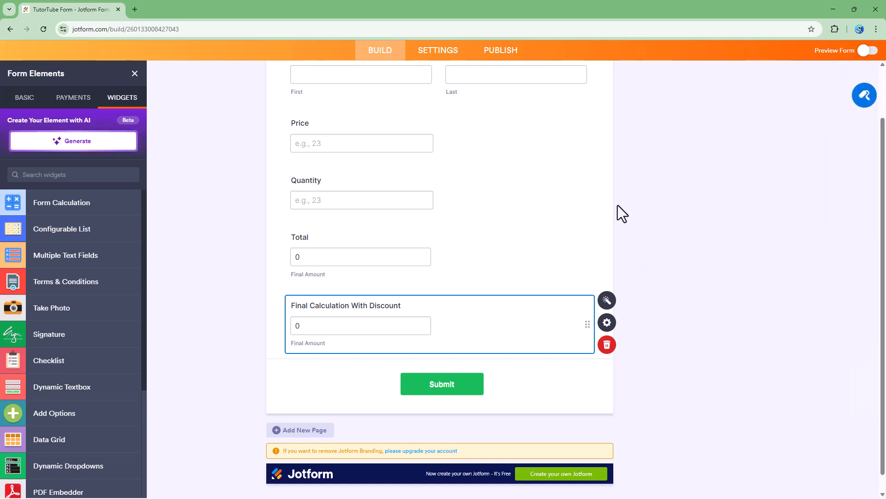